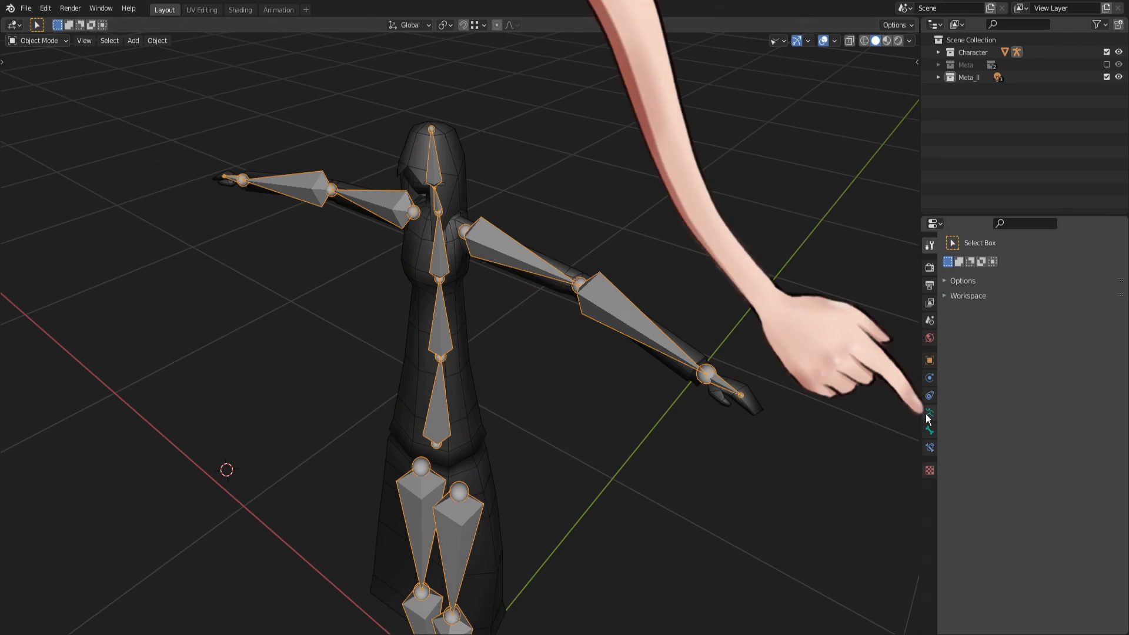
- Expand the armature's Viewport Display options and recalculate the roll of all bones to the View Axis from the front view
left_click(929, 414)
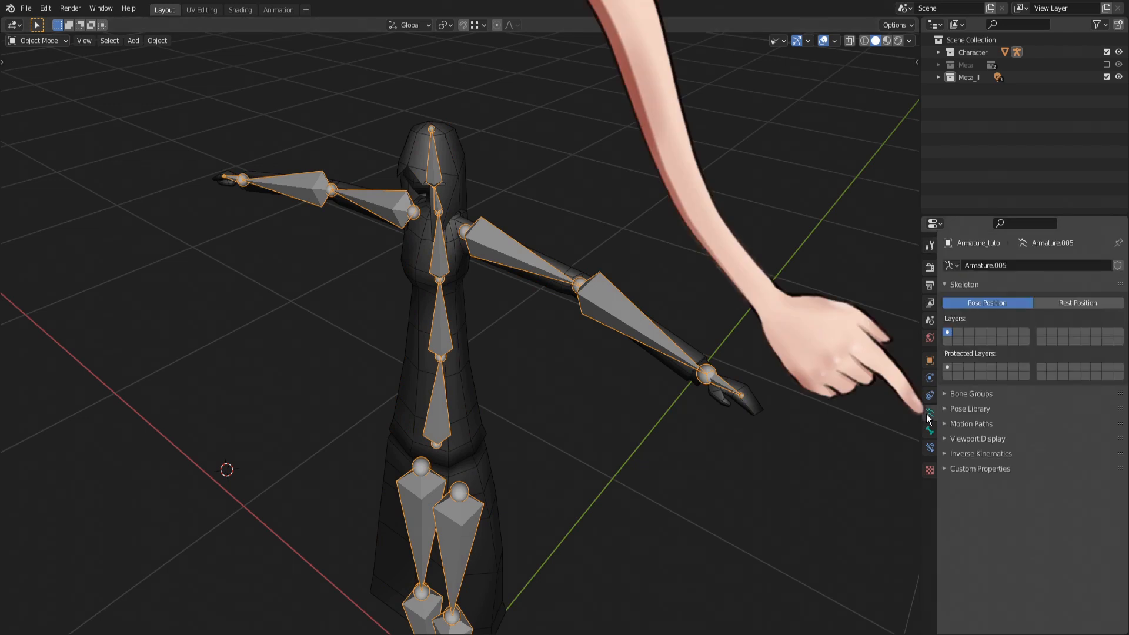
left_click(961, 440)
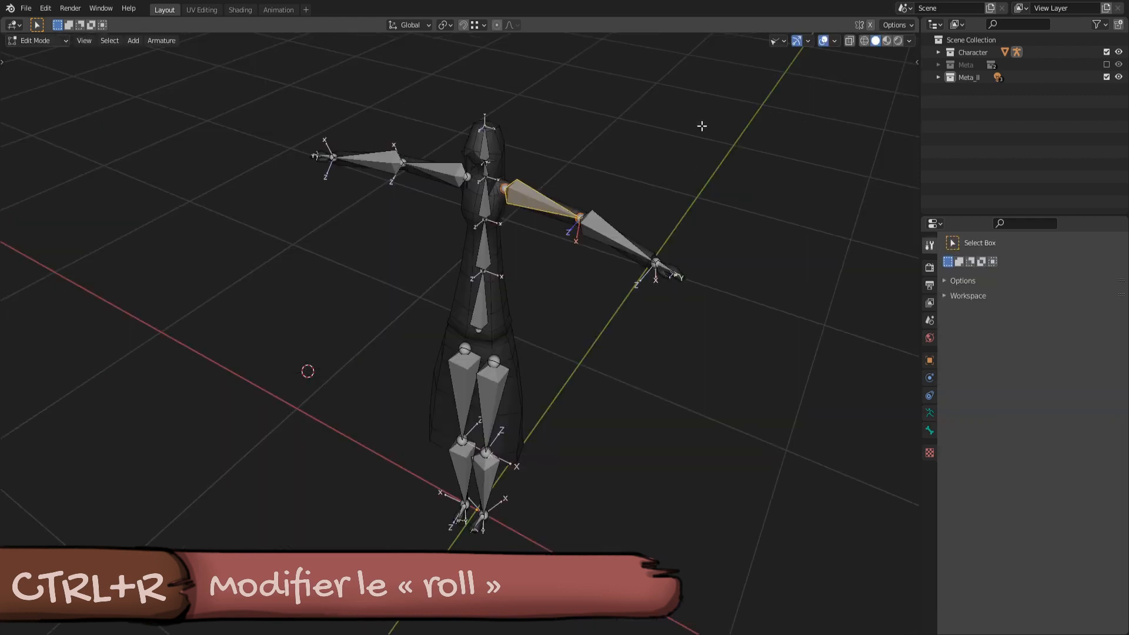
left_click_drag(711, 86, 230, 585)
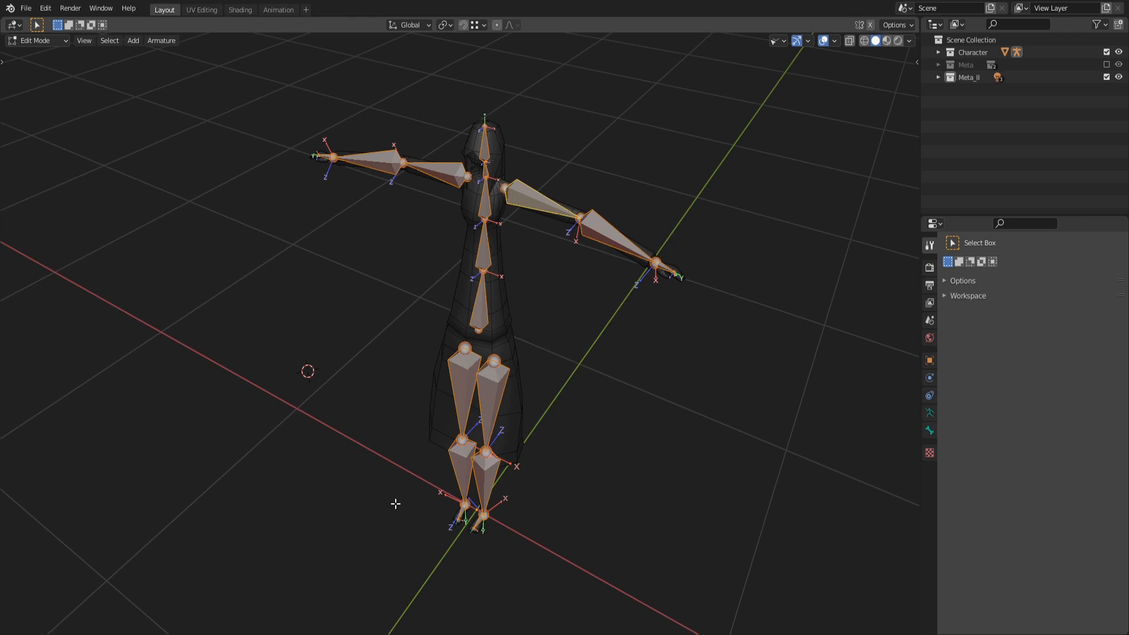
key("KP_1")
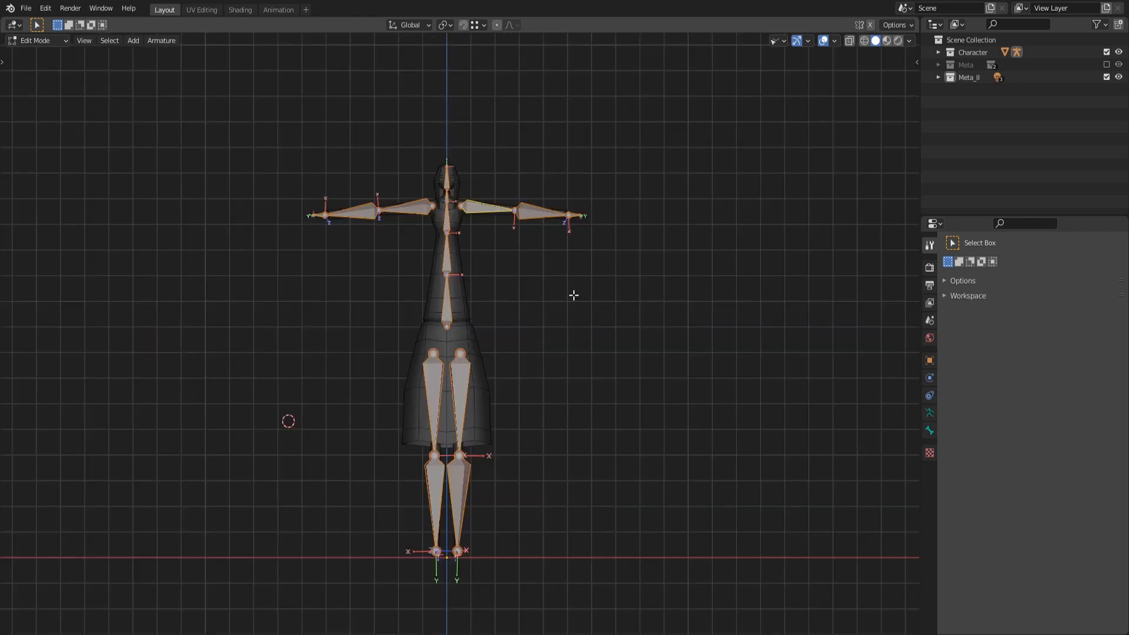
key("shift+n")
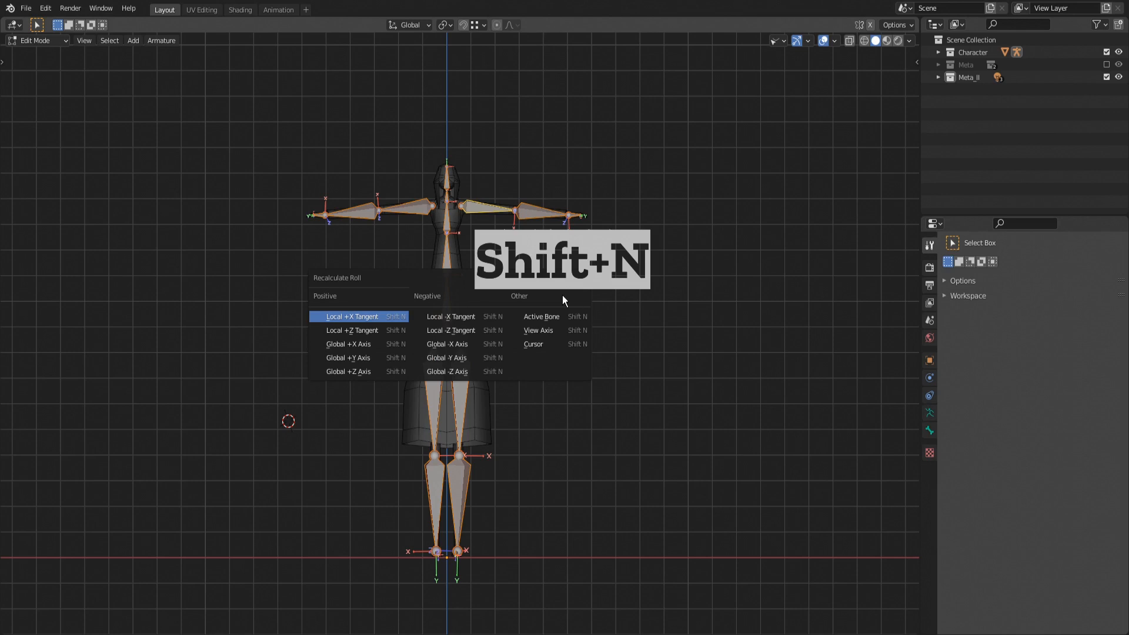
left_click(555, 334)
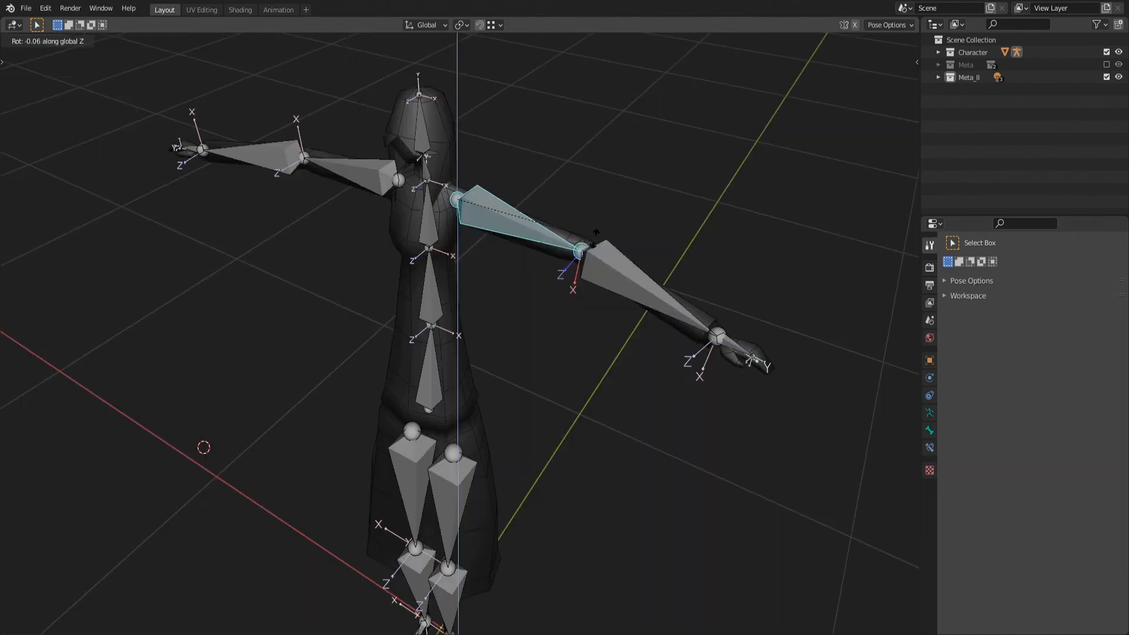
- Try rotating the upper arm bone about global Z and the four finger base bones together about local X
key("z")
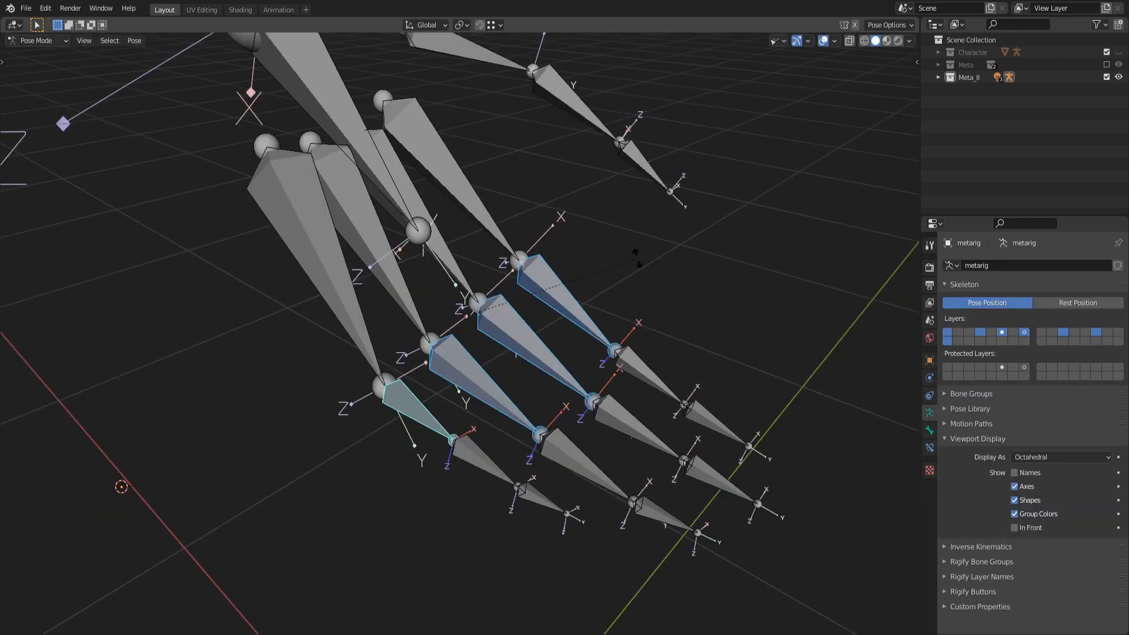
key("x")
key("x")
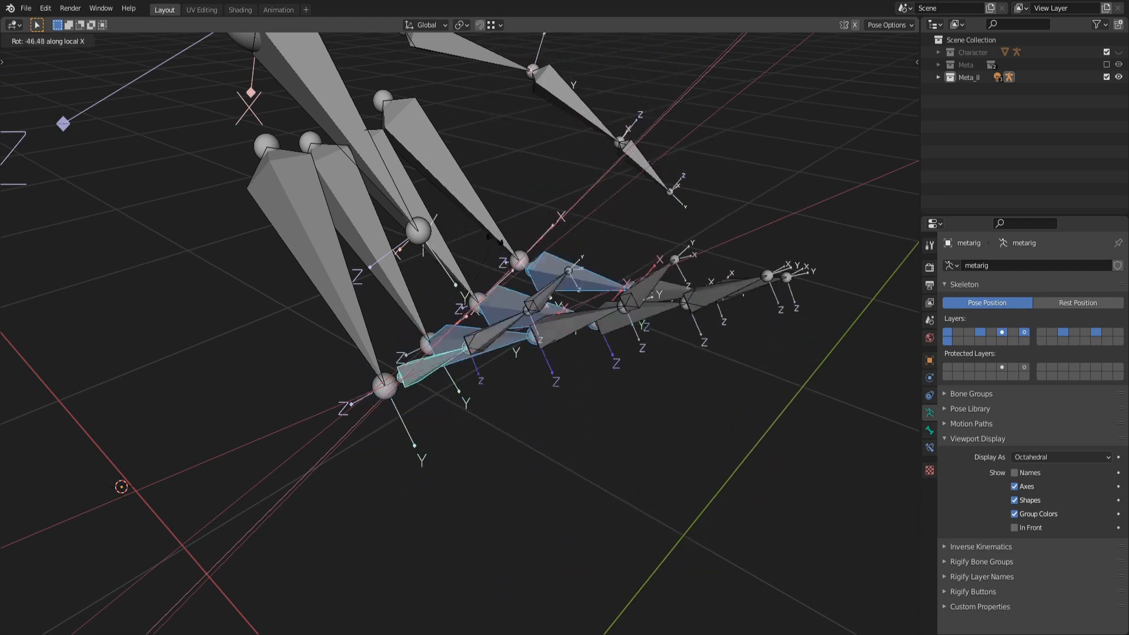
right_click(462, 372)
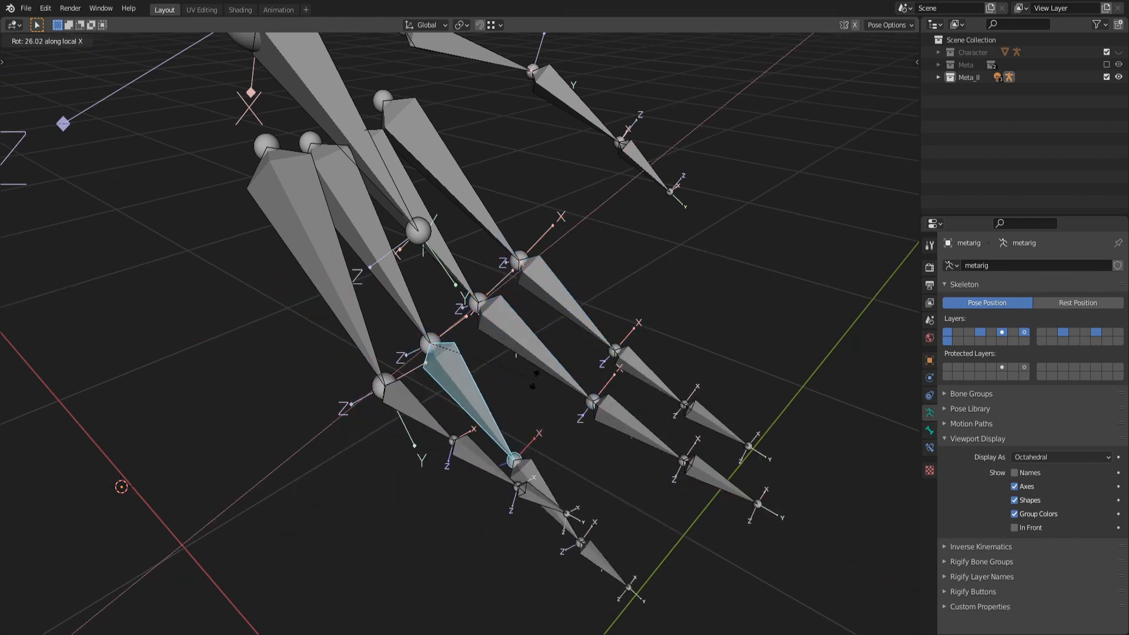
- Cancel the neighbouring finger's rotation and rotate the smallest finger's base bone about its local X axis
right_click(398, 410)
left_click(397, 410)
key("r")
key("x")
key("x")
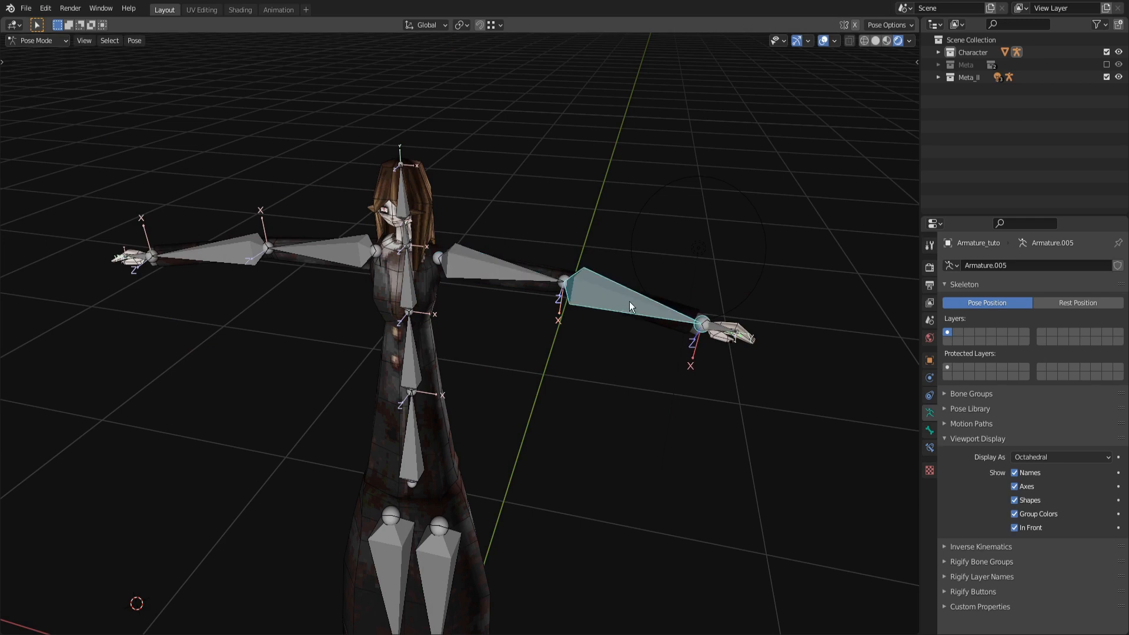
- Try rotating the character's forearm bone about the X axis
mouse_move(629, 301)
middle_mouse_down()
mouse_move(605, 316)
mouse_move(523, 259)
mouse_move(570, 215)
middle_mouse_up()
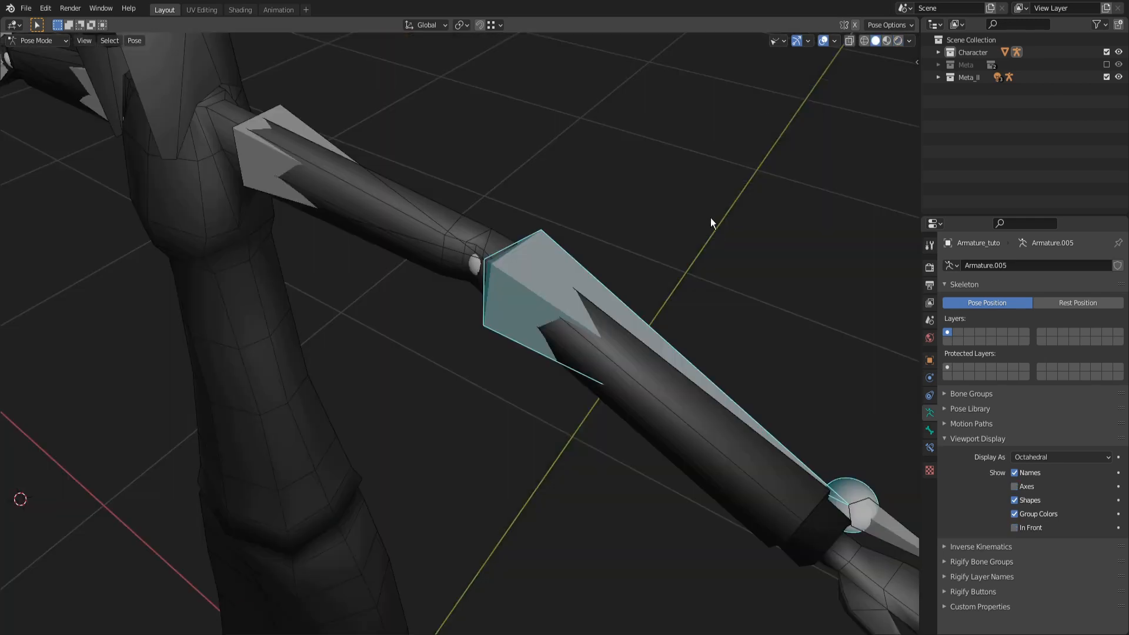
key("x")
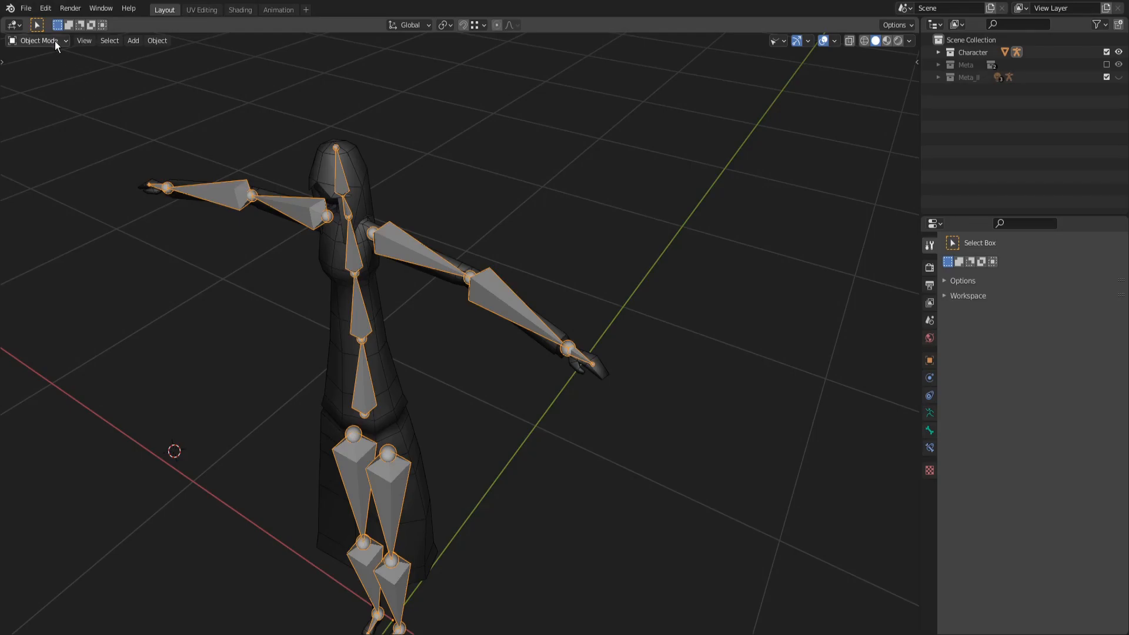
- Switch the character armature to Pose Mode and enable Auto IK in the pose options
left_click(55, 42)
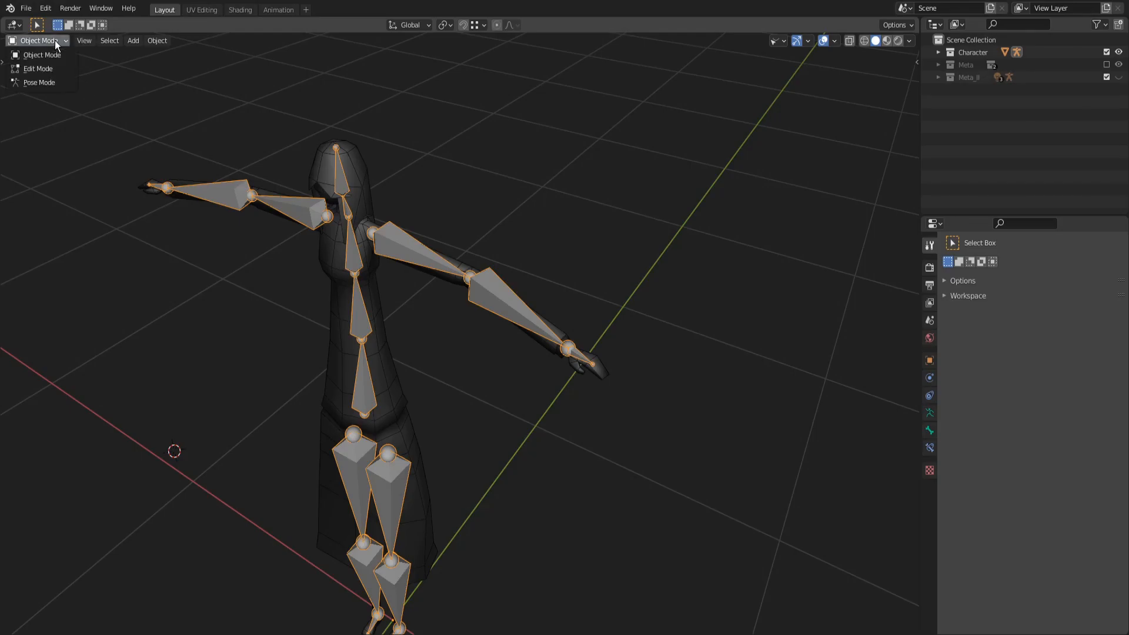
left_click(48, 83)
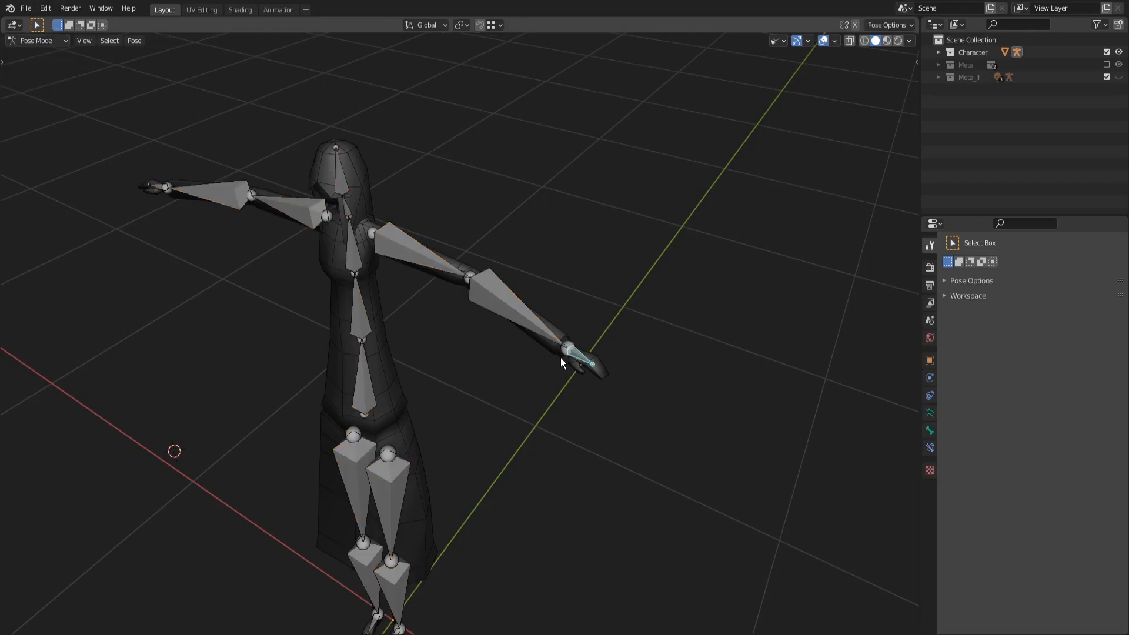
key("n")
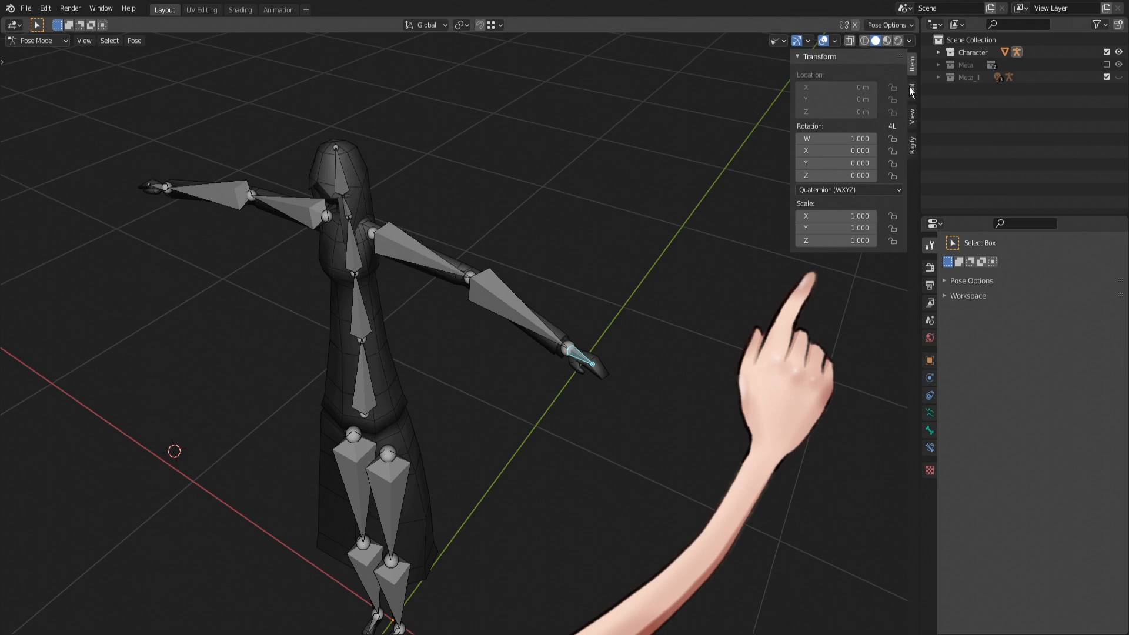
left_click(911, 89)
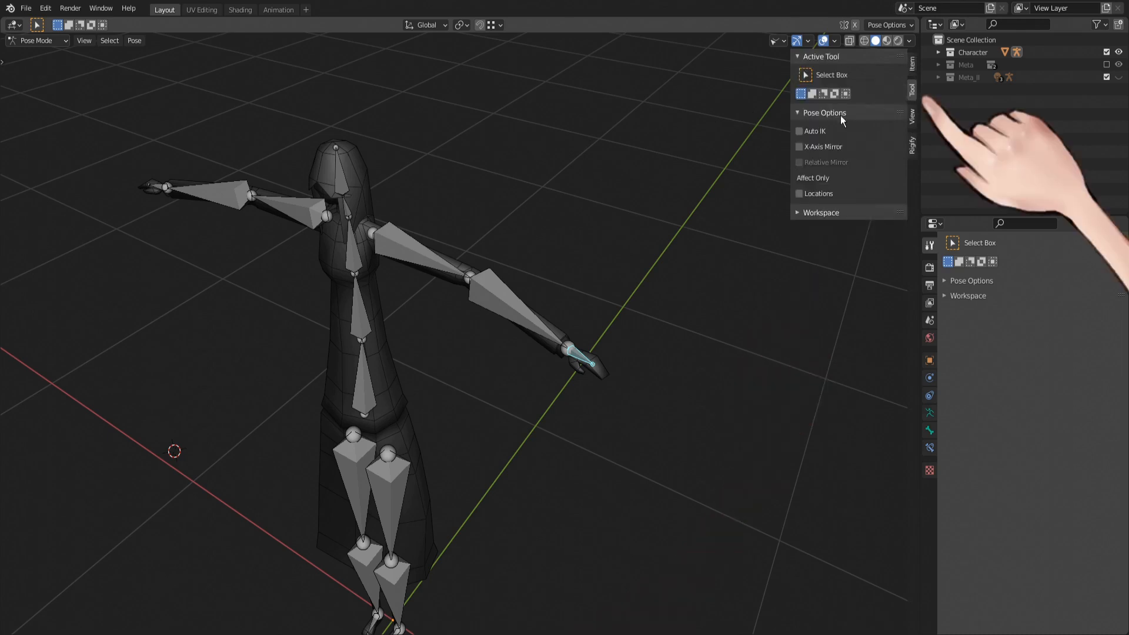
left_click(799, 130)
- Move the hand bone across the body, and move the lower leg bone in the side view to test Auto IK
left_click_drag(583, 357, 232, 292)
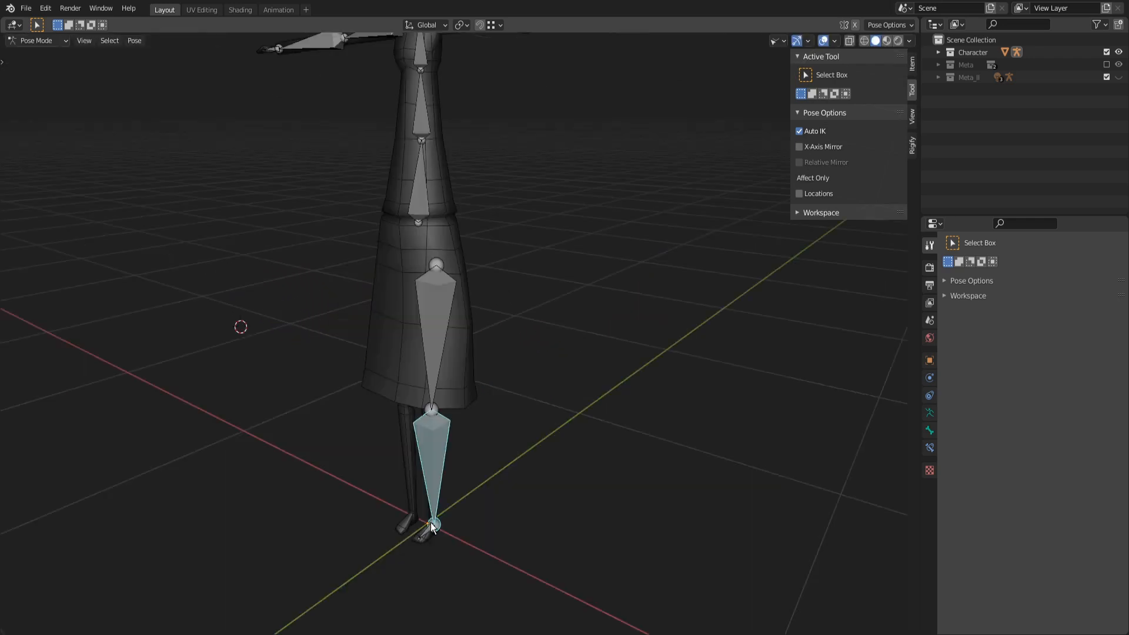
key("KP_3")
key("g")
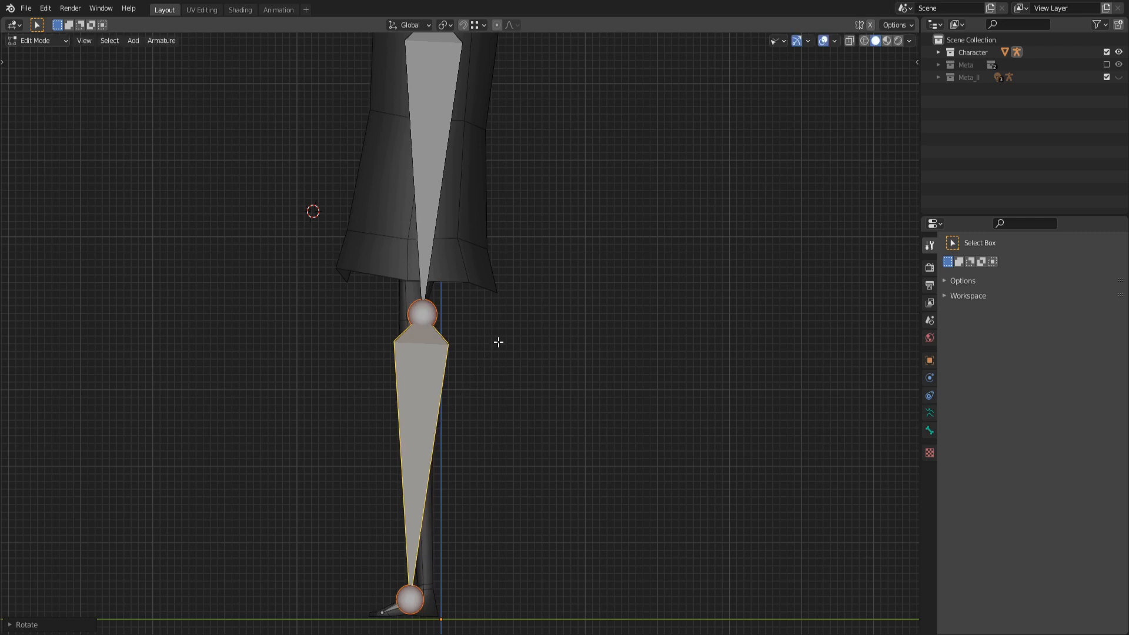
- Move and rotate the lower leg bone in the side view to bend the knee slightly forward, and test it in Pose Mode
key("g")
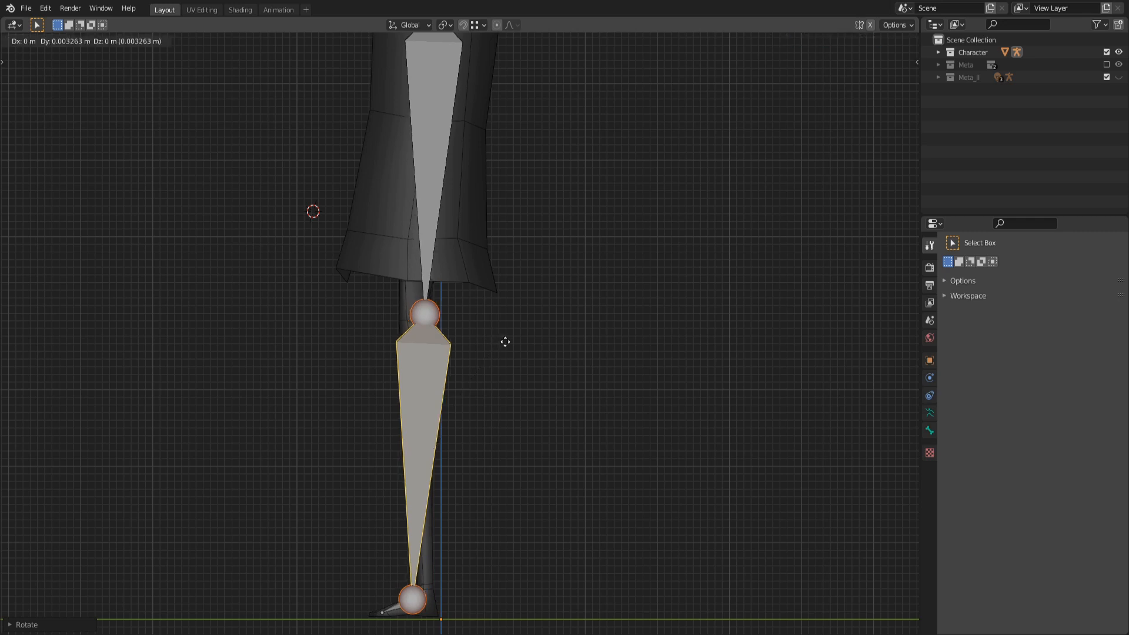
left_click(511, 340)
key("r")
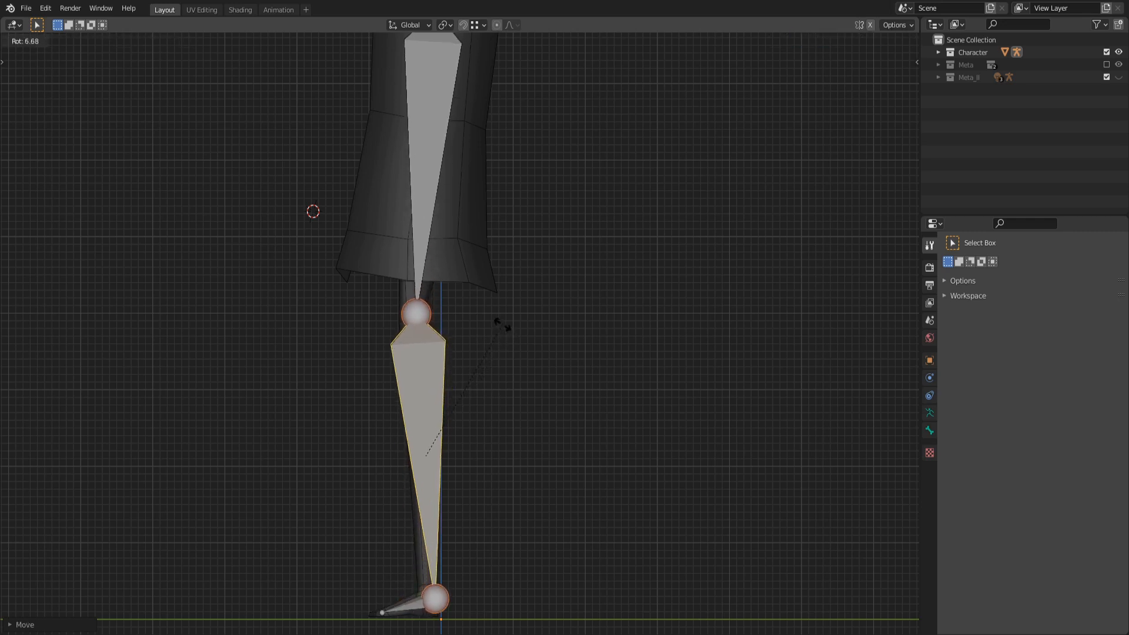
left_click(497, 325)
key("r")
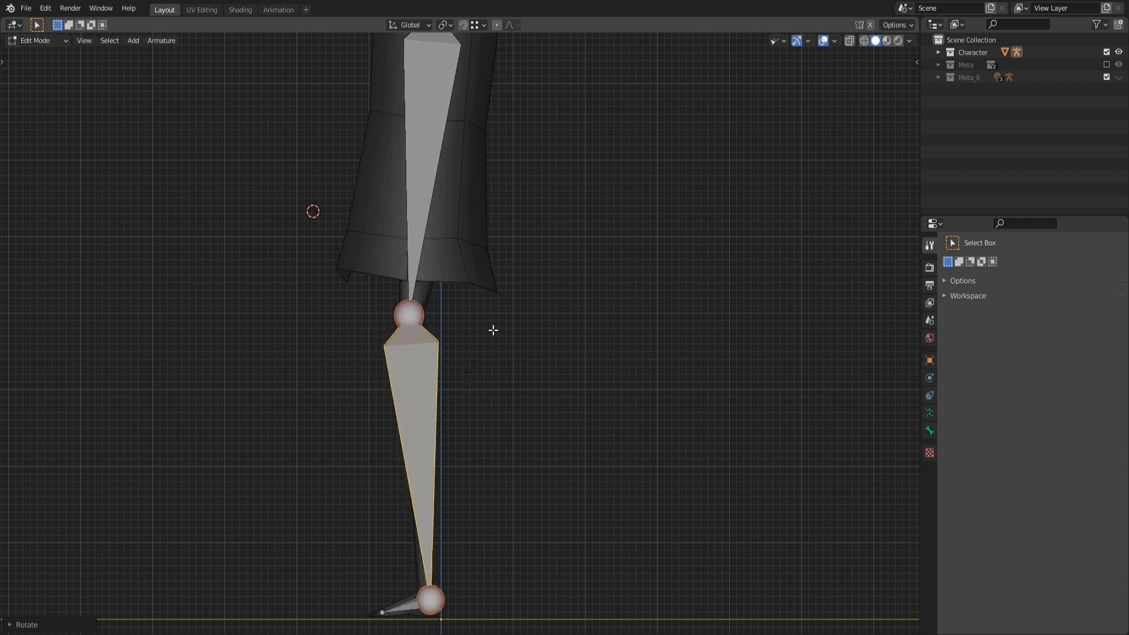
key("ctrl+Tab")
key("g")
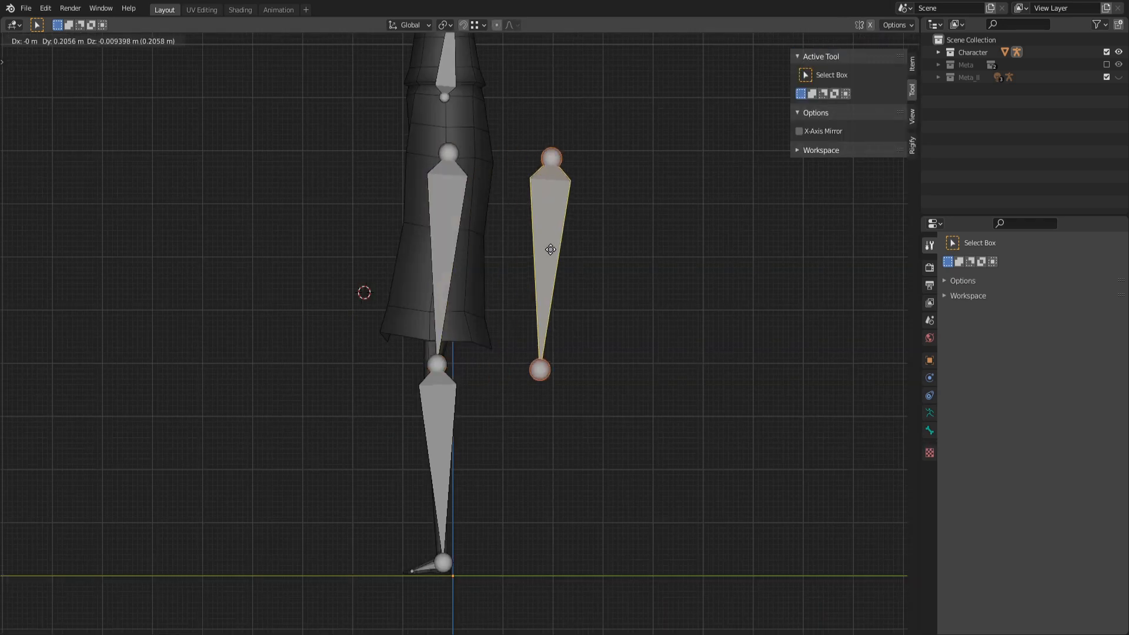
- Place a duplicate of the thigh bone behind the leg and extrude a shin bone straight down along Z from its tail
left_click(588, 375)
key("e")
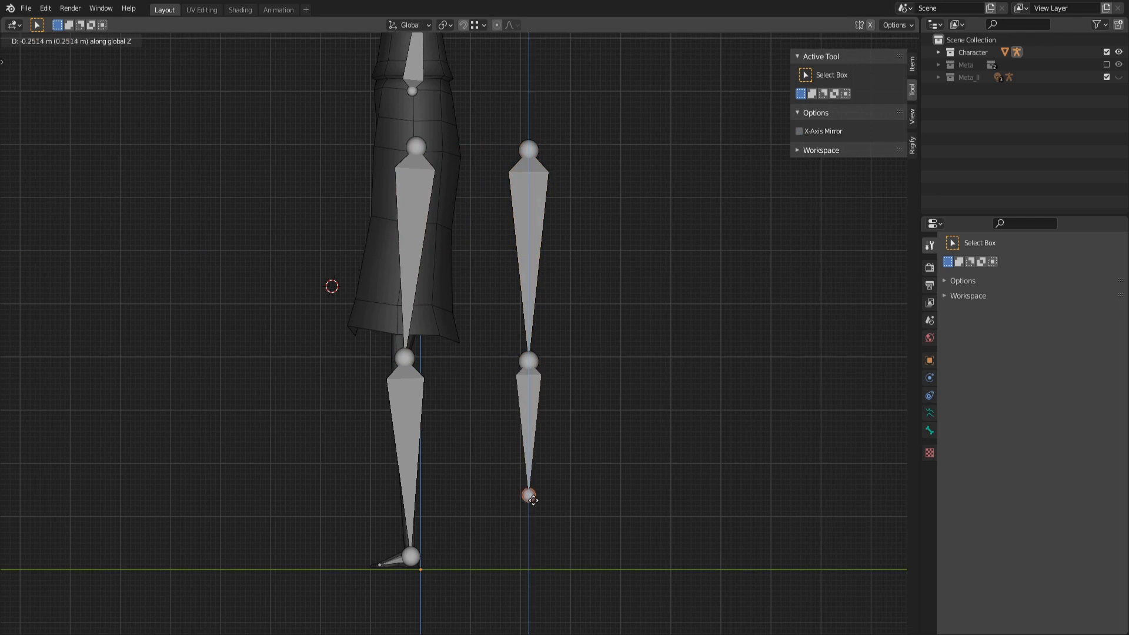
left_click(561, 557)
- Shift the duplicated chain's knee joint slightly forward along Y and move its lower bone in Pose Mode to test the bend
key("n")
key("shift+space")
key("d")
left_click_drag(557, 485, 568, 248)
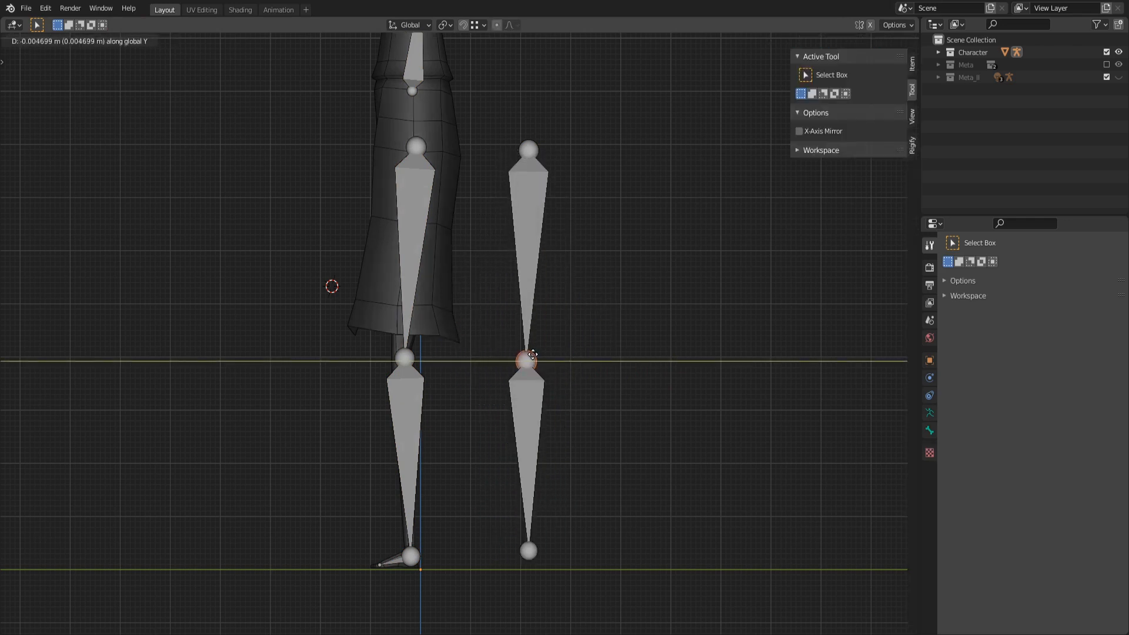
left_click(525, 354)
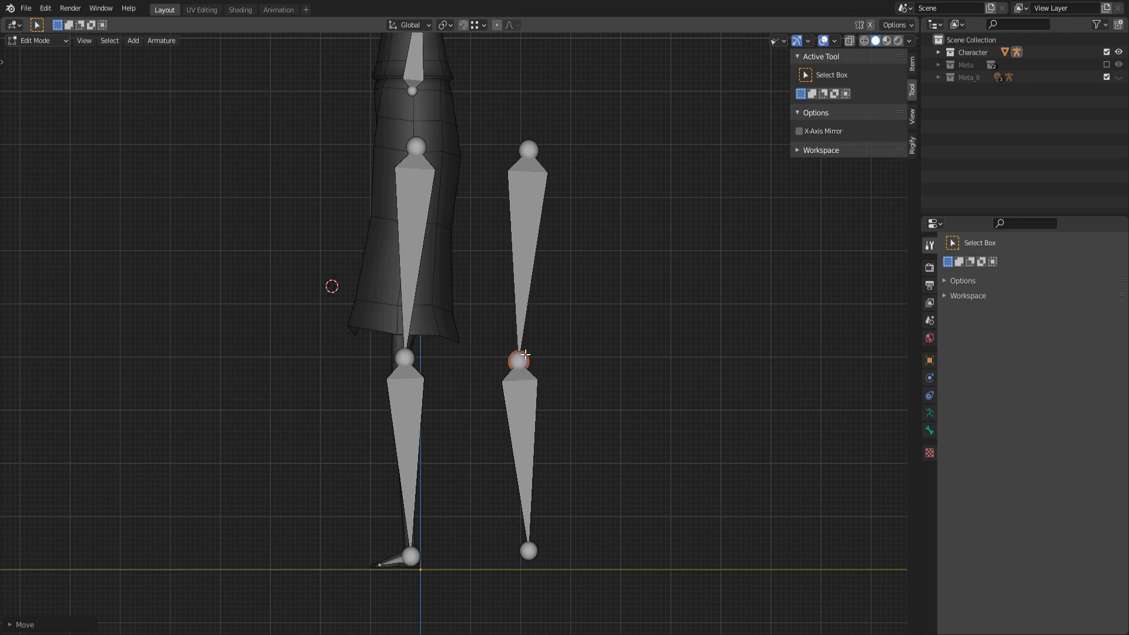
left_click_drag(556, 216, 536, 335)
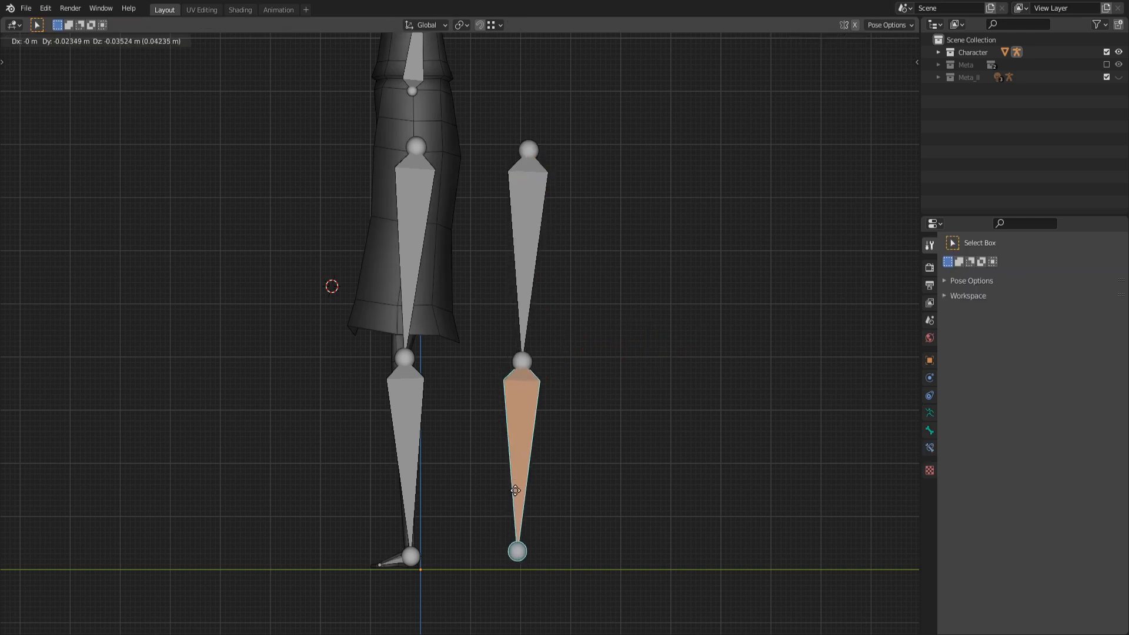
key("g")
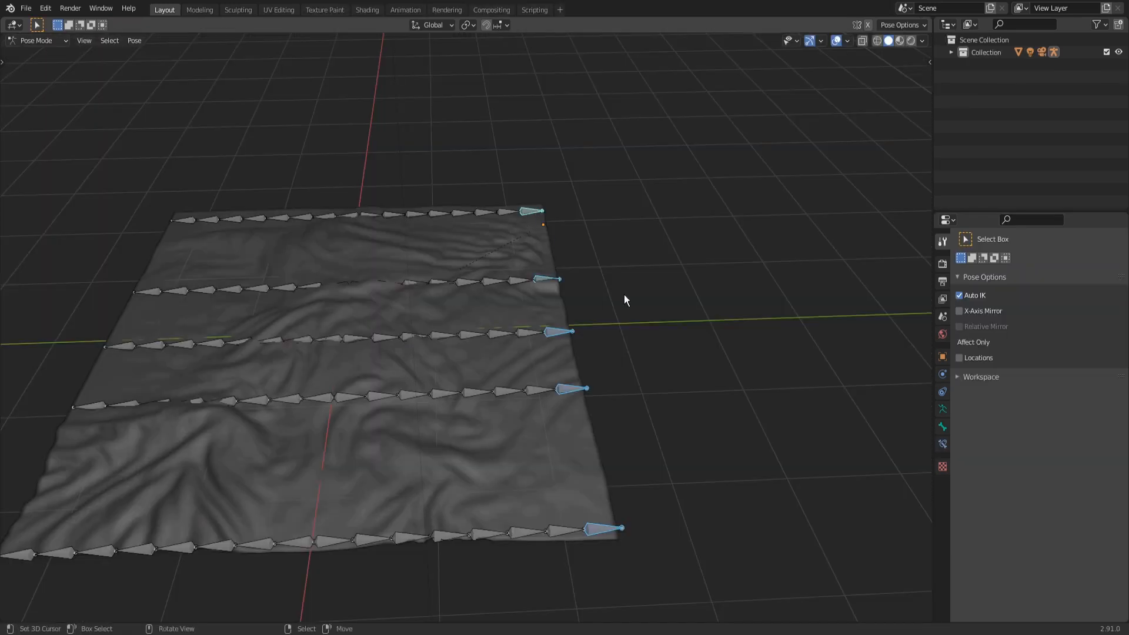
- Curl the cloth plane by moving bones of its front and middle chains in Pose Mode with Auto IK
key("g")
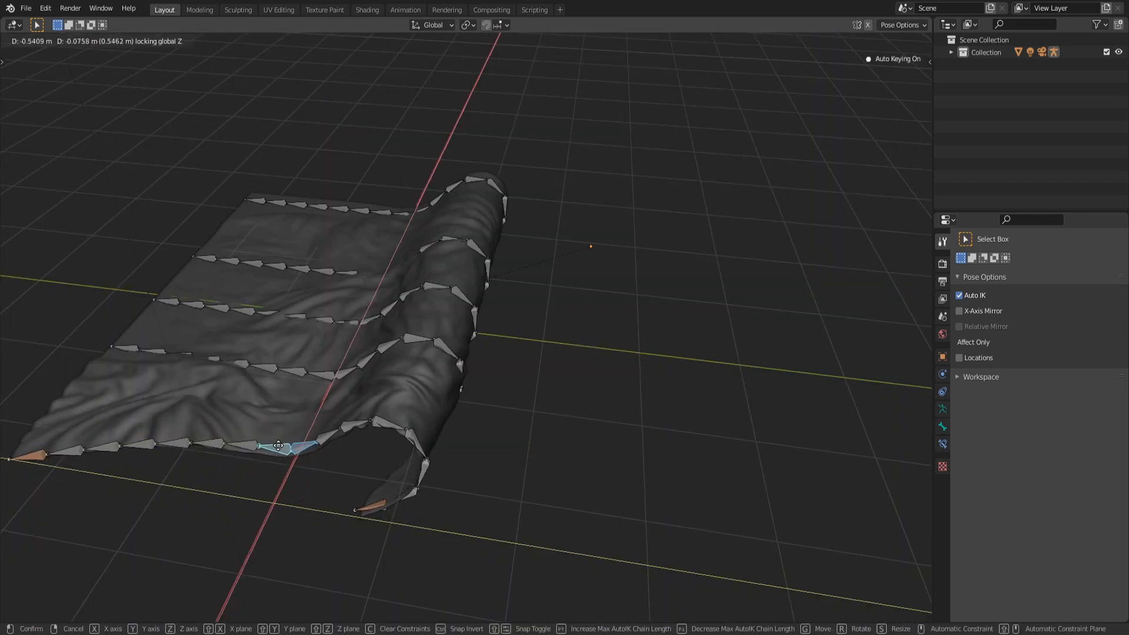
left_click(278, 445)
middle_click_drag(278, 446, 396, 455)
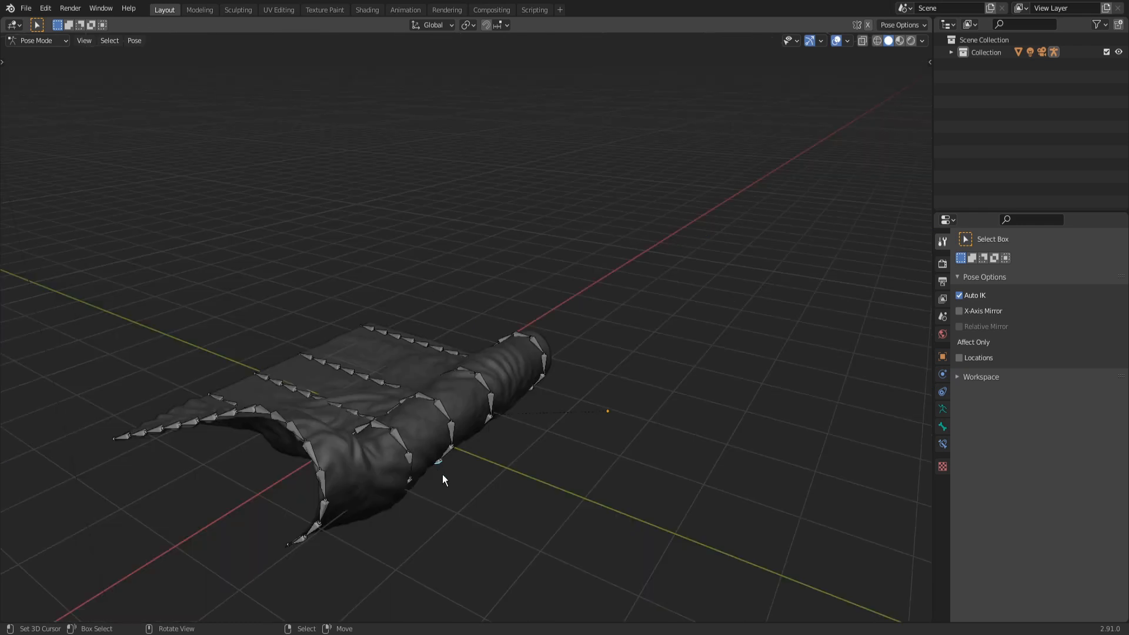
key("g")
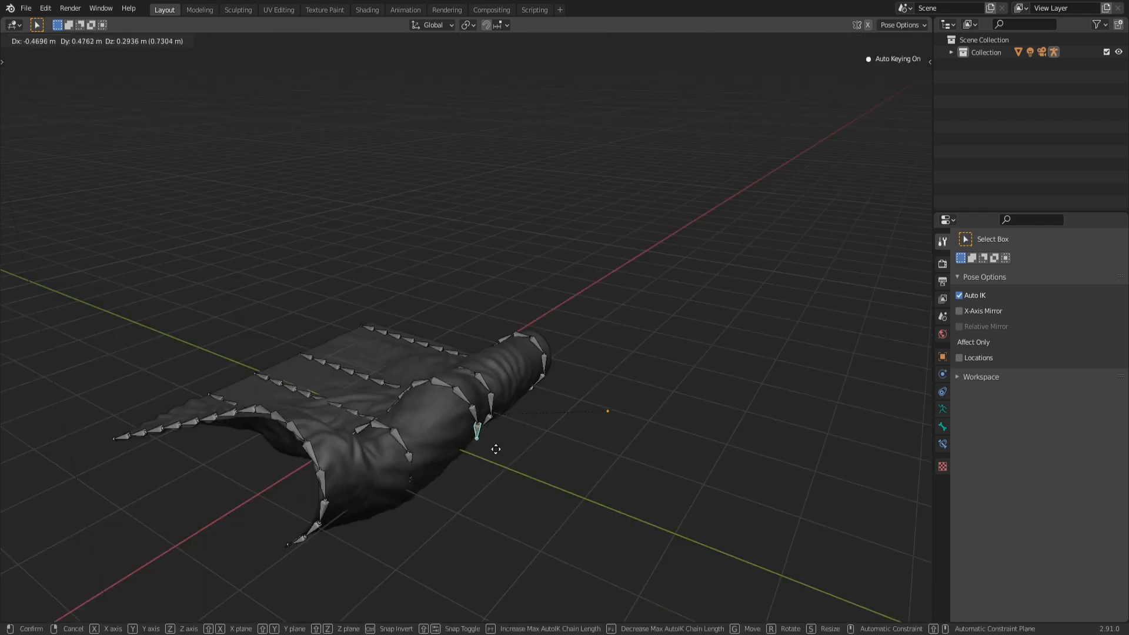
left_click(506, 467)
middle_click_drag(506, 467, 580, 477)
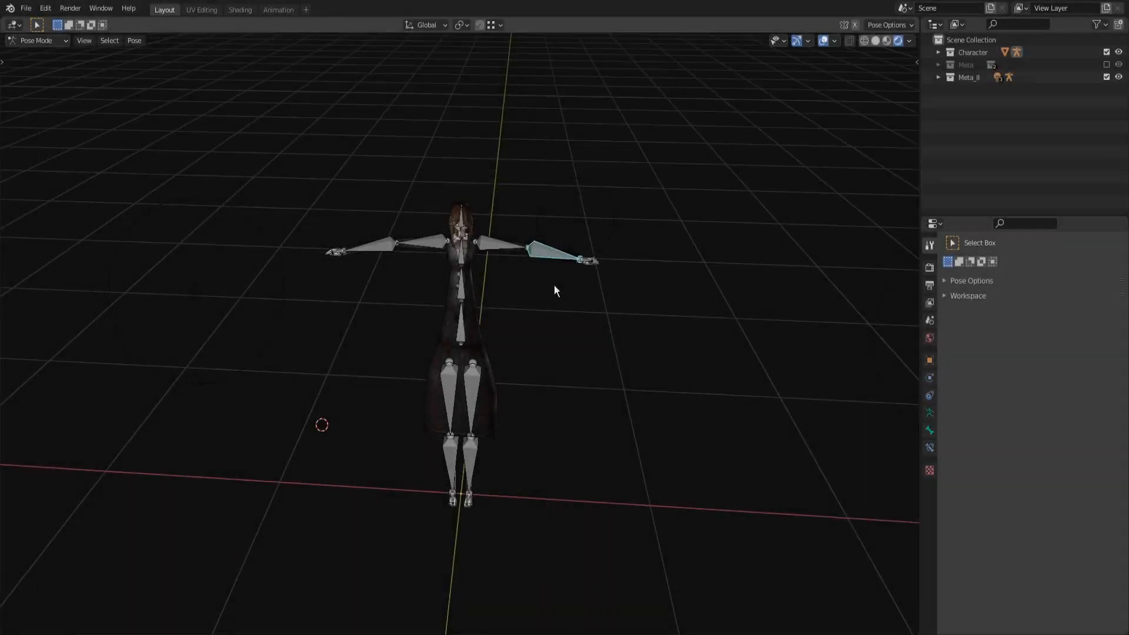
- Try rotating the character's forearm bone freely with a trackball rotation
middle_click_drag(555, 290, 522, 297)
scroll(538, 341, "up", 4)
middle_click_drag(545, 397, 530, 397)
key("r")
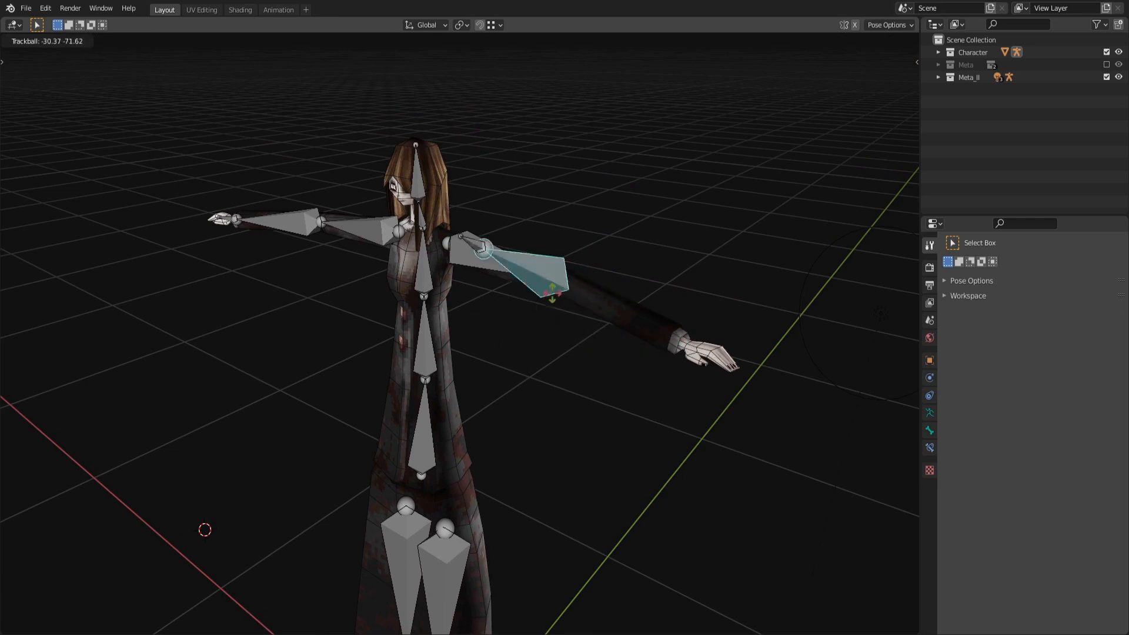
key("Escape")
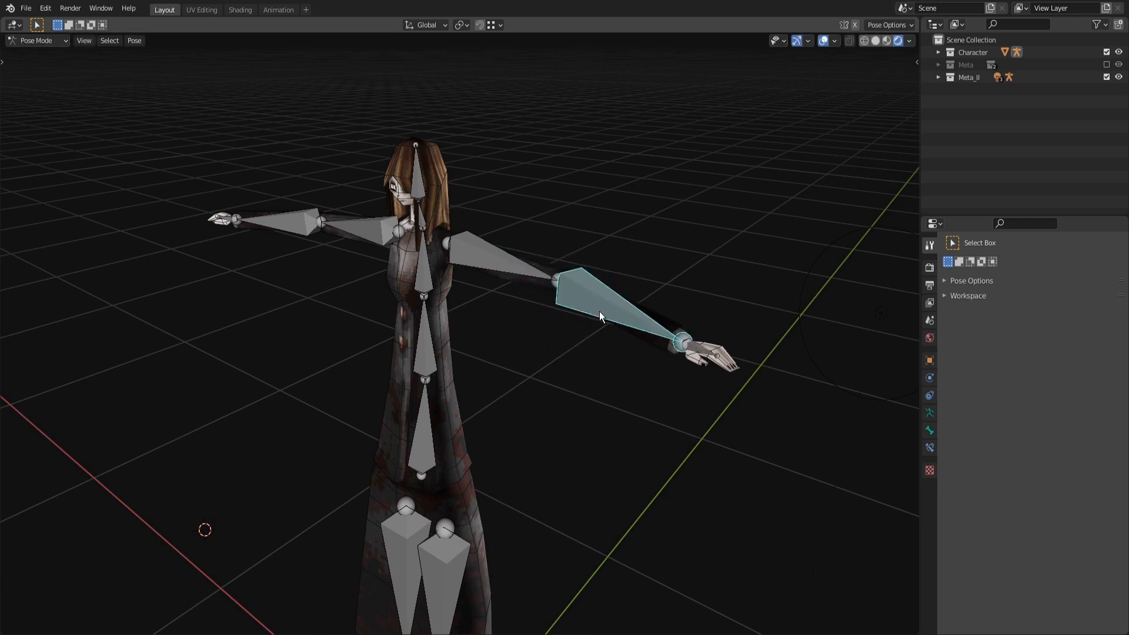
- Open the armature's object constraint settings and its list of available constraints
left_click(928, 395)
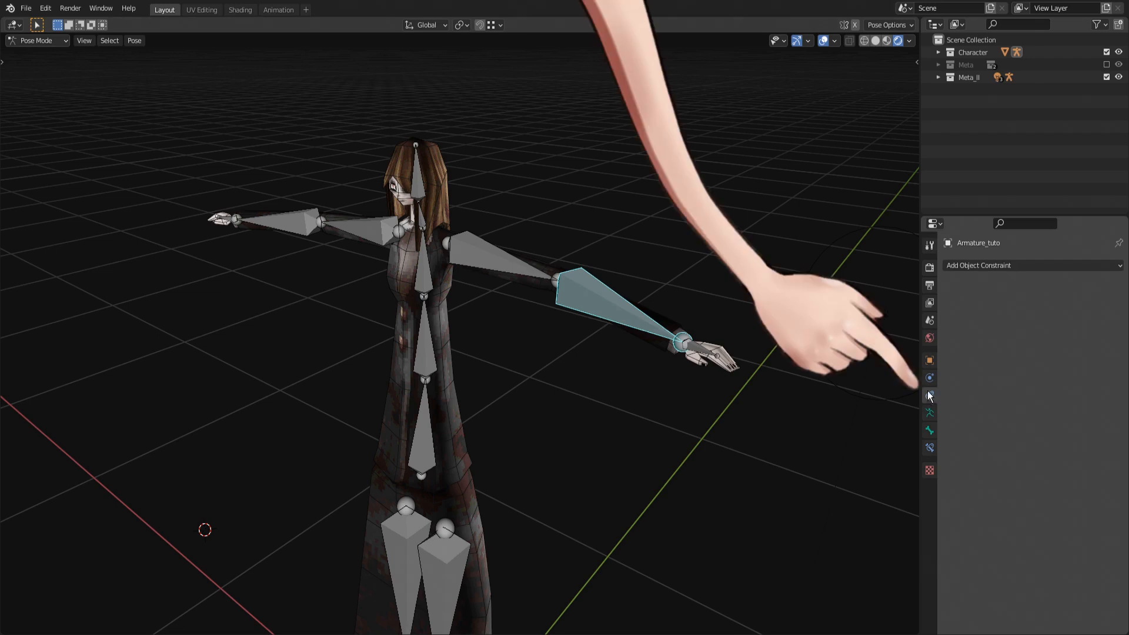
left_click(980, 265)
left_click(983, 265)
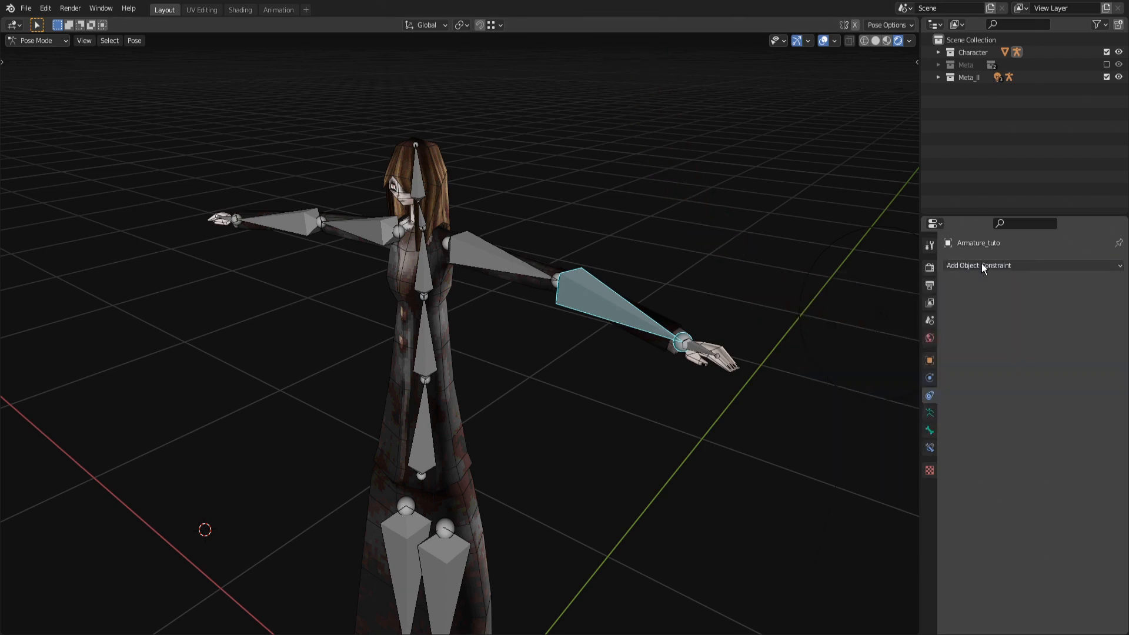
- Open the bone constraint settings of Forearm_L and its list of available bone constraints
left_click(931, 447)
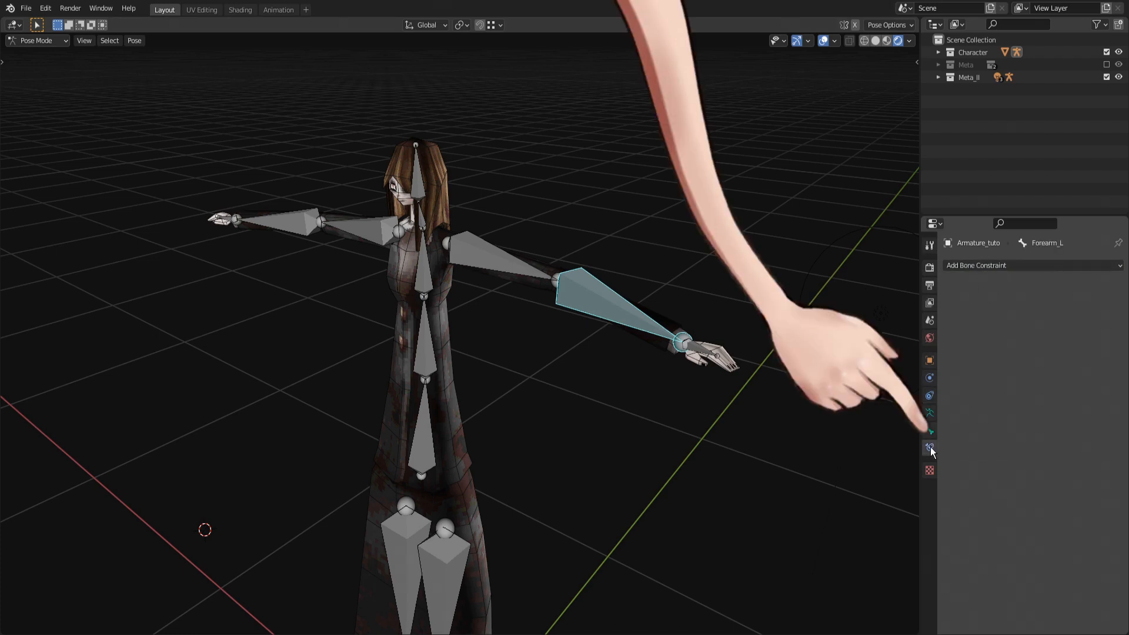
left_click(1002, 265)
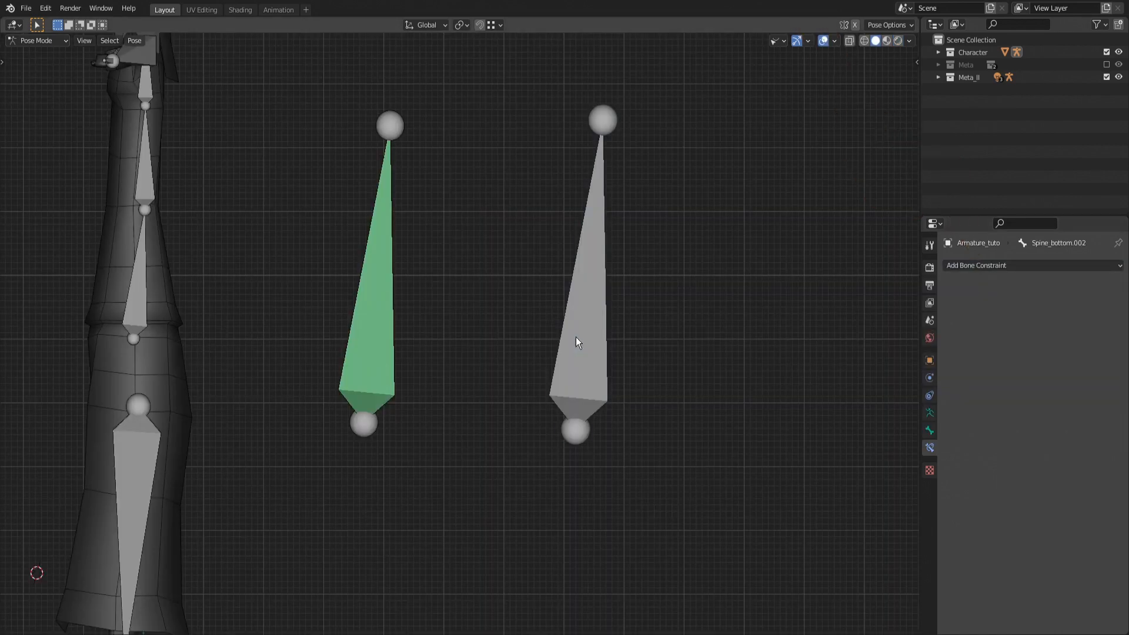
- Rotate and move the grey Spine_bottom.002 bone in Pose Mode to test how the green constrained bone follows
left_click(576, 337)
key("r")
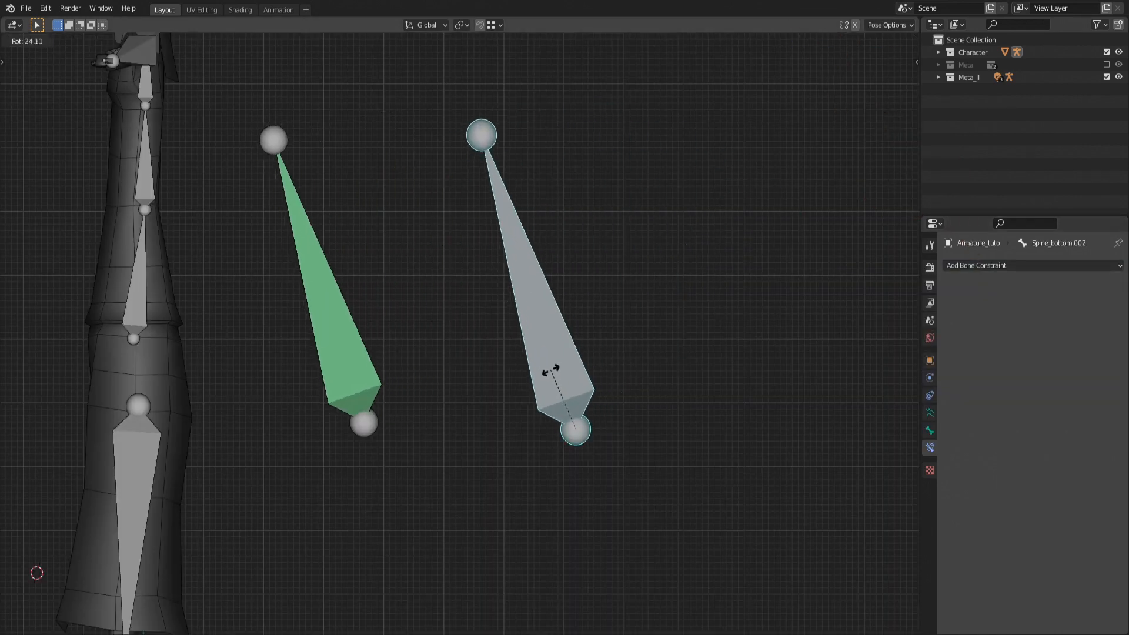
left_click(574, 378)
key("g")
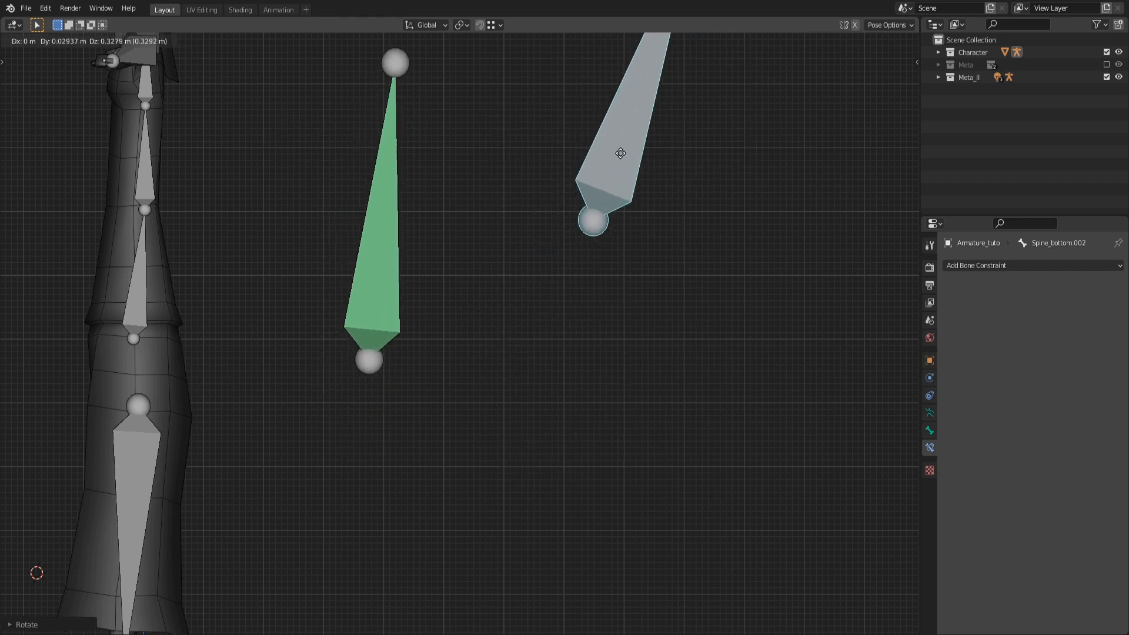
scroll(580, 597, "down", 4)
middle_click_drag(567, 198, 529, 453)
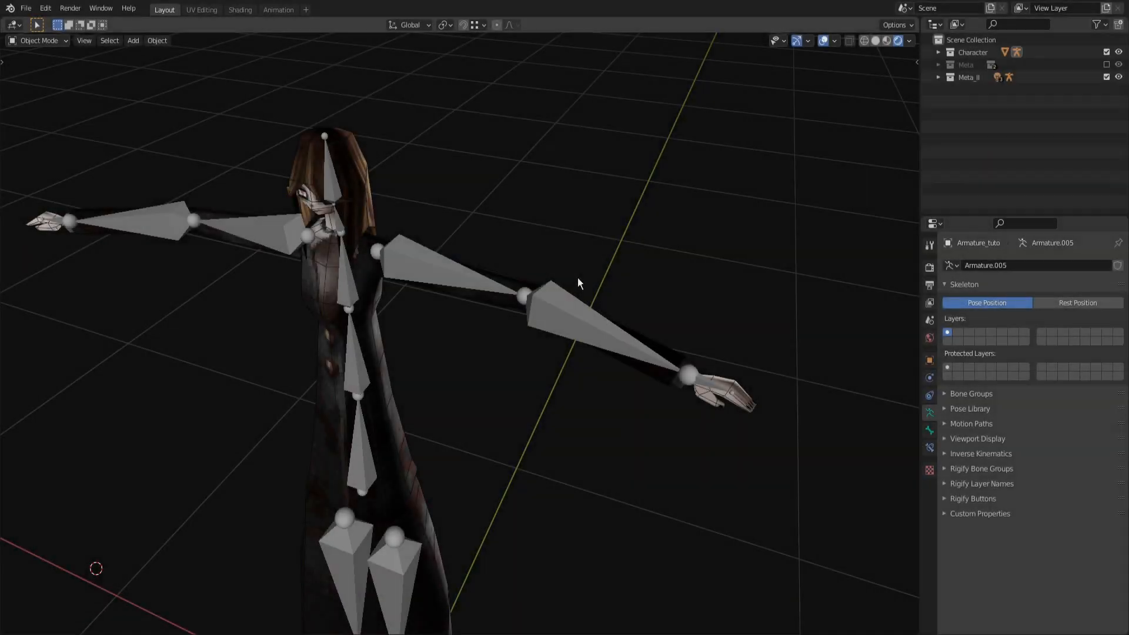
- Put the character armature in Pose Mode and select its left forearm, upper arm and hand bones in turn
left_click(559, 286)
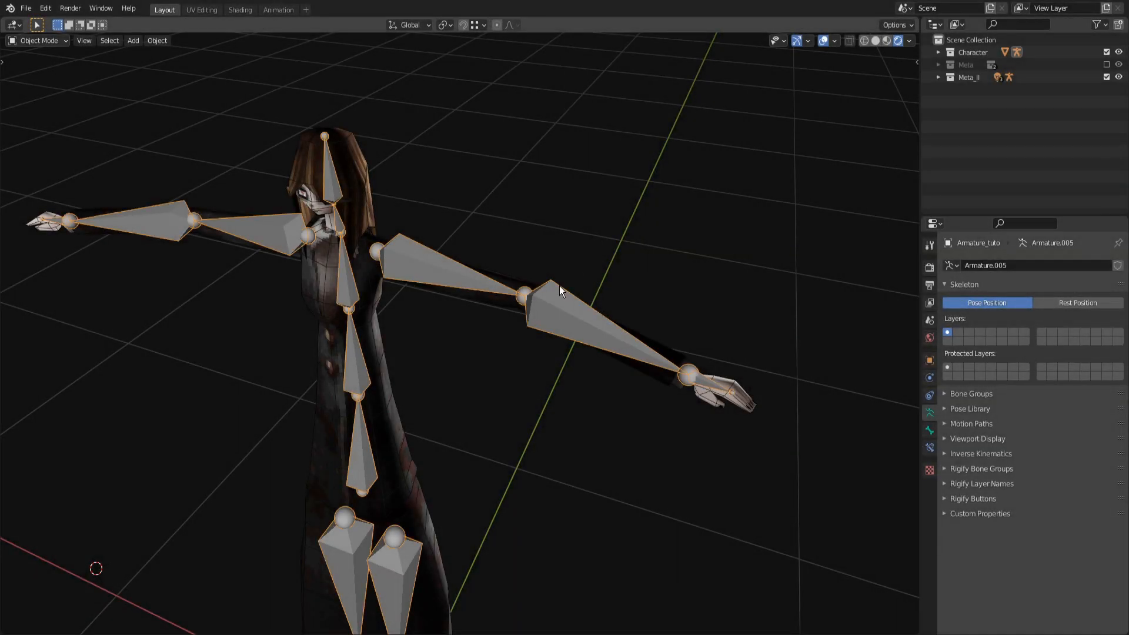
left_click(46, 41)
left_click(57, 81)
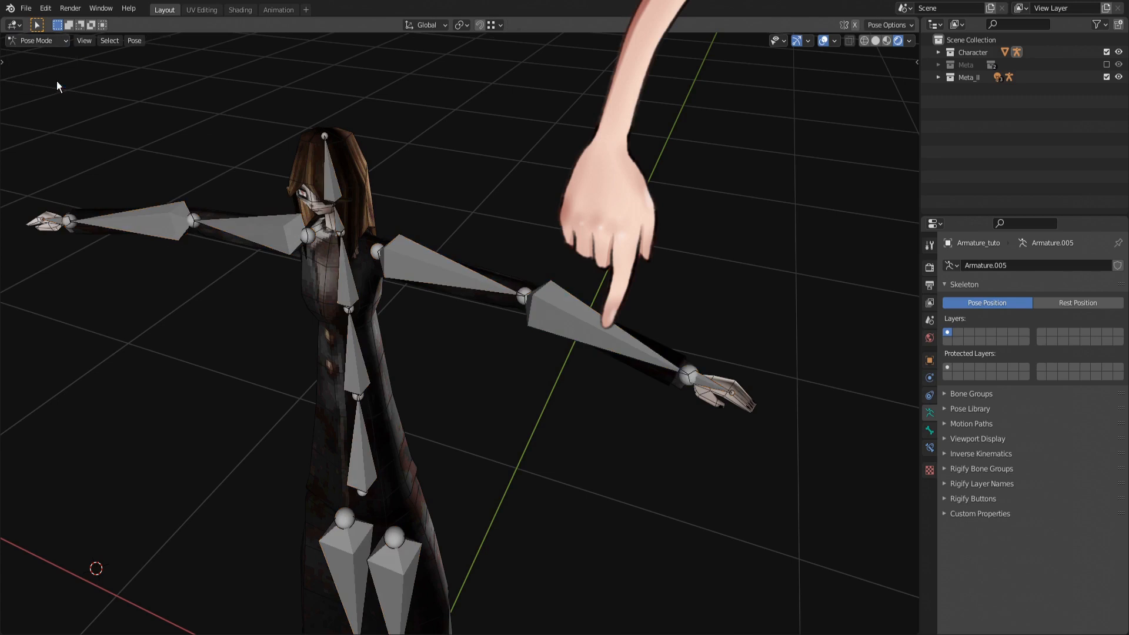
left_click(584, 310)
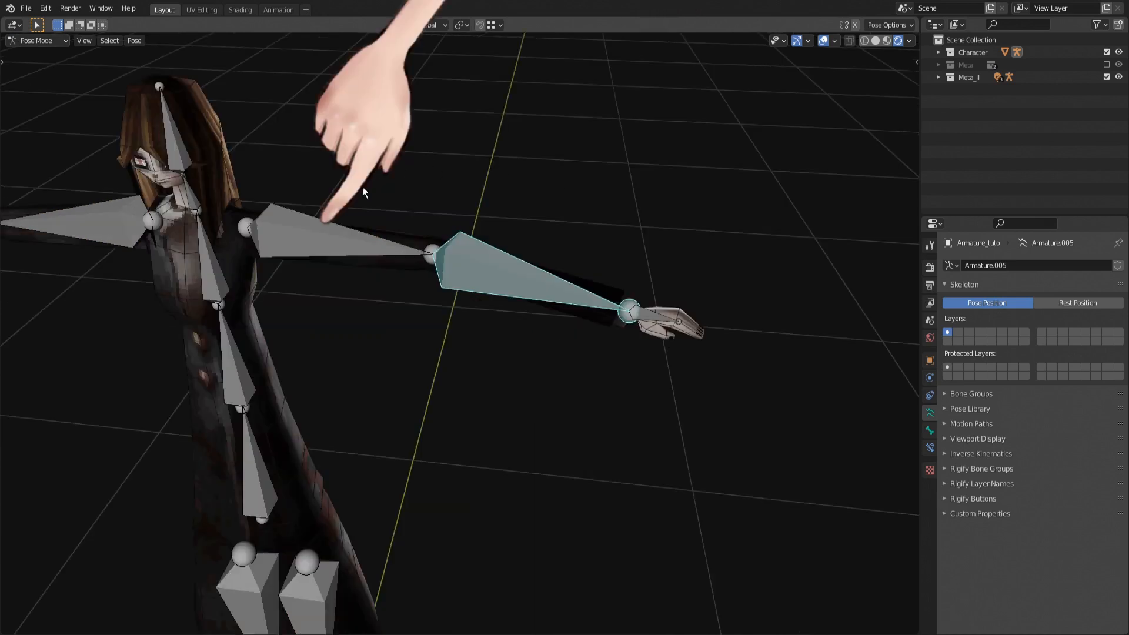
left_click(309, 248)
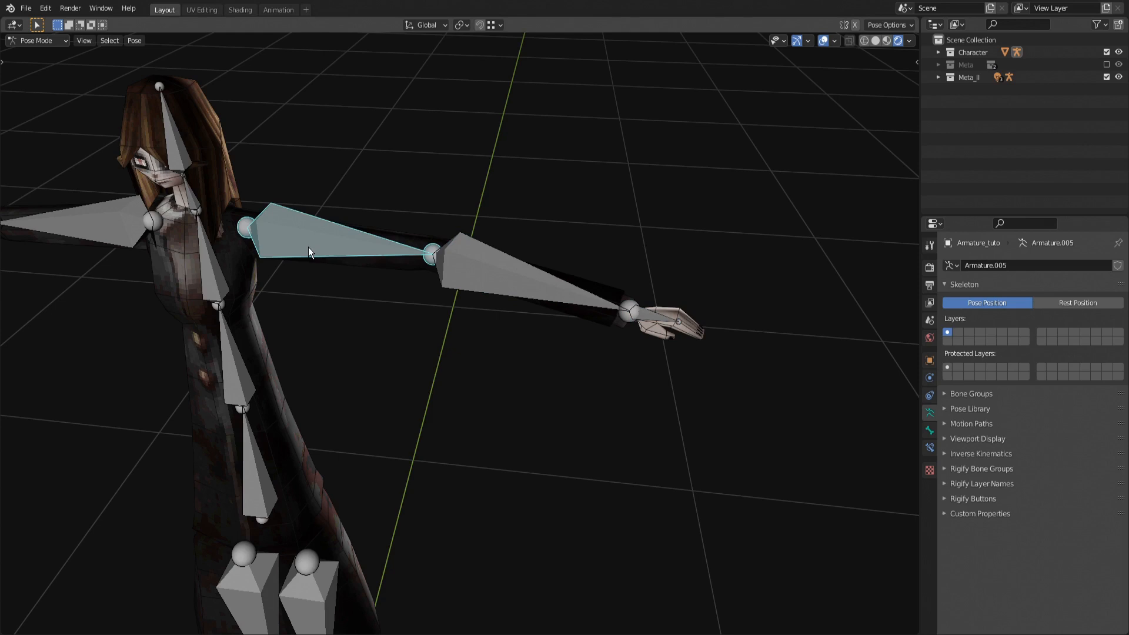
left_click(656, 323)
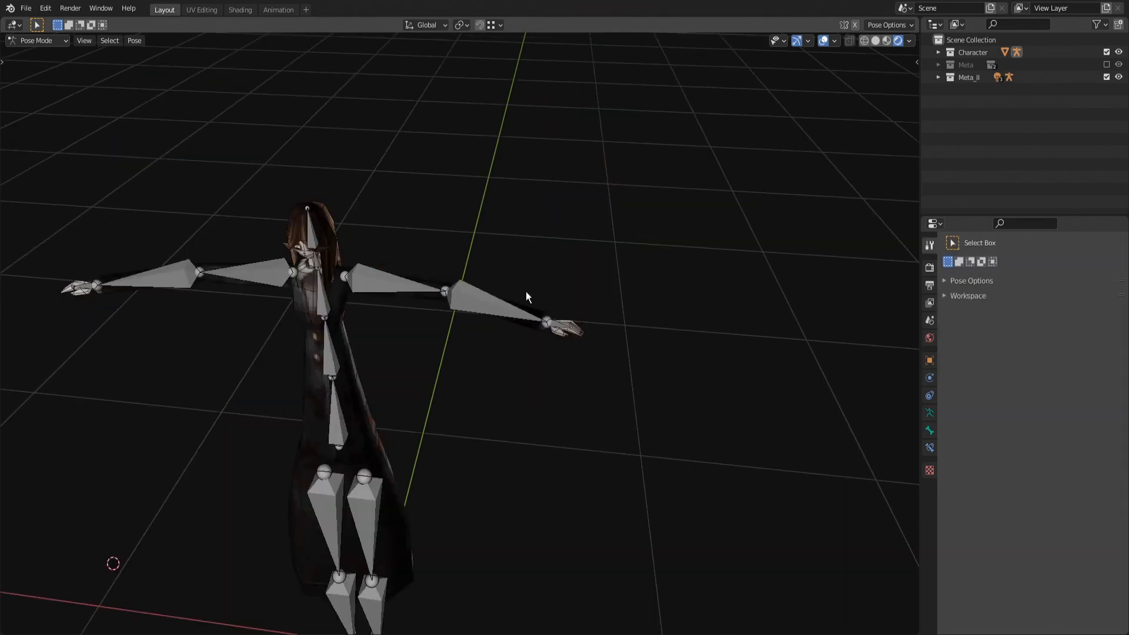
- Add an Inverse Kinematics constraint to Forearm_L with Armature_tuto as target and Hand_L as target bone
left_click(504, 301)
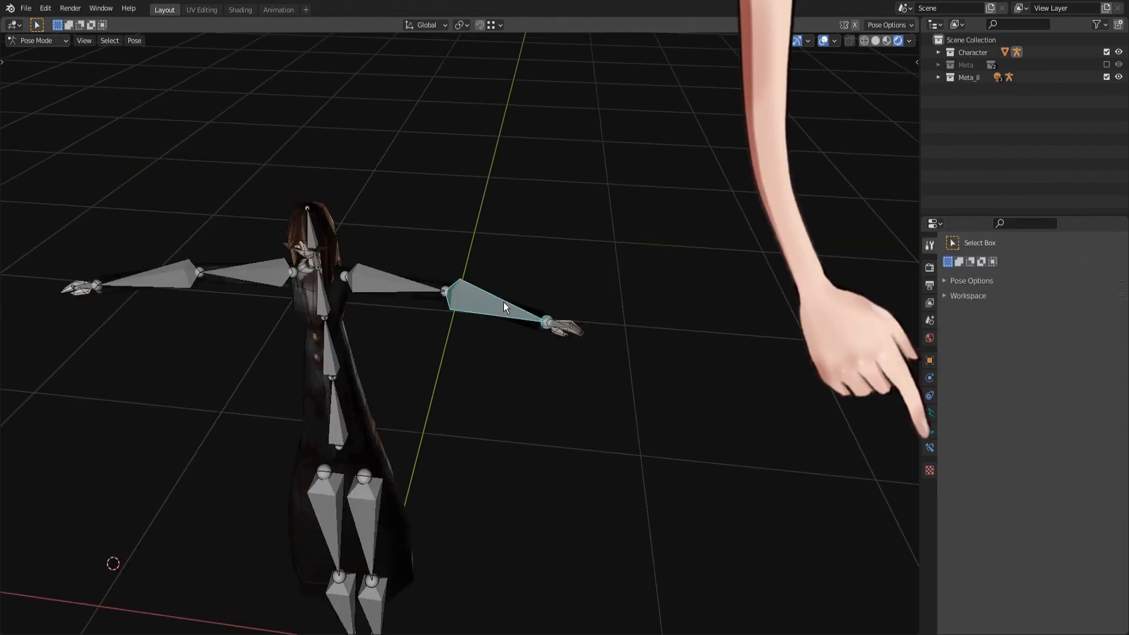
left_click(929, 448)
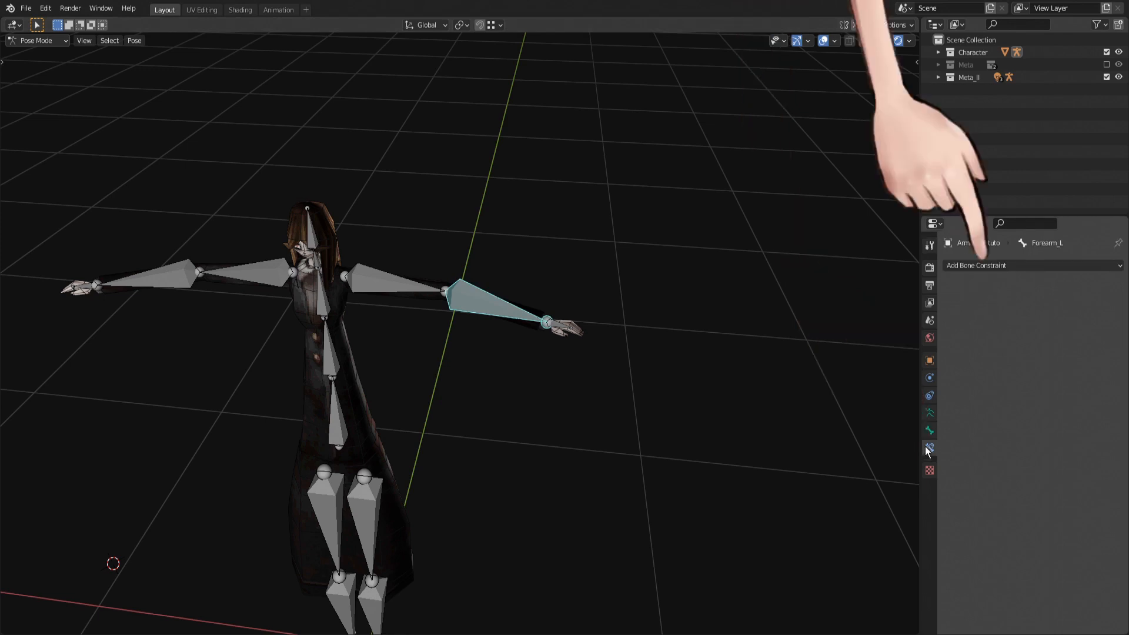
left_click(1034, 265)
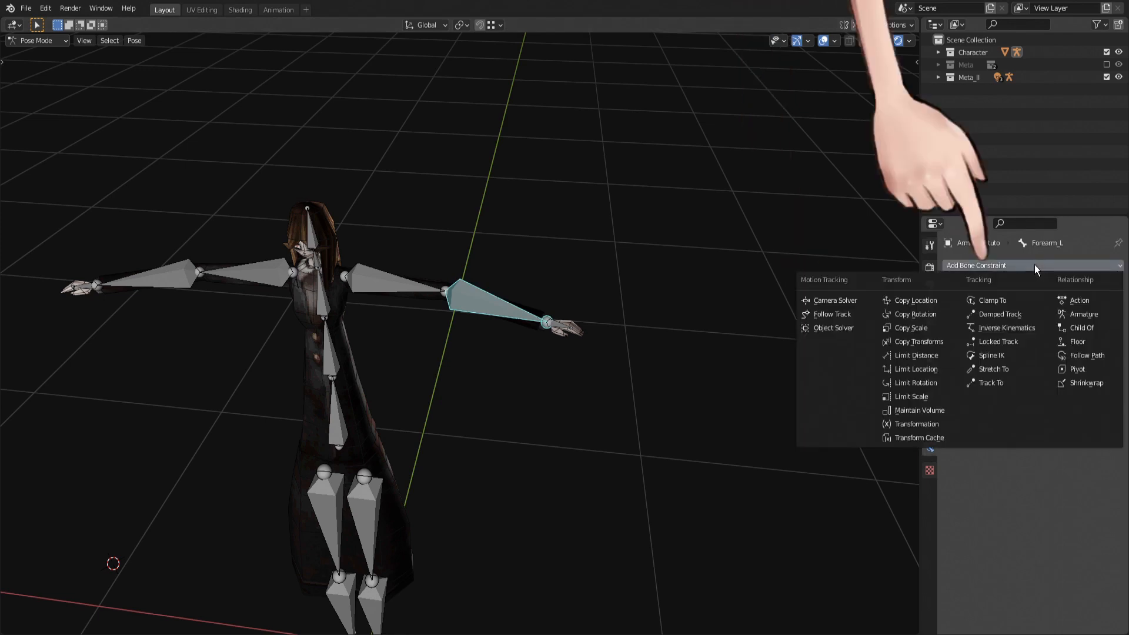
left_click(1039, 330)
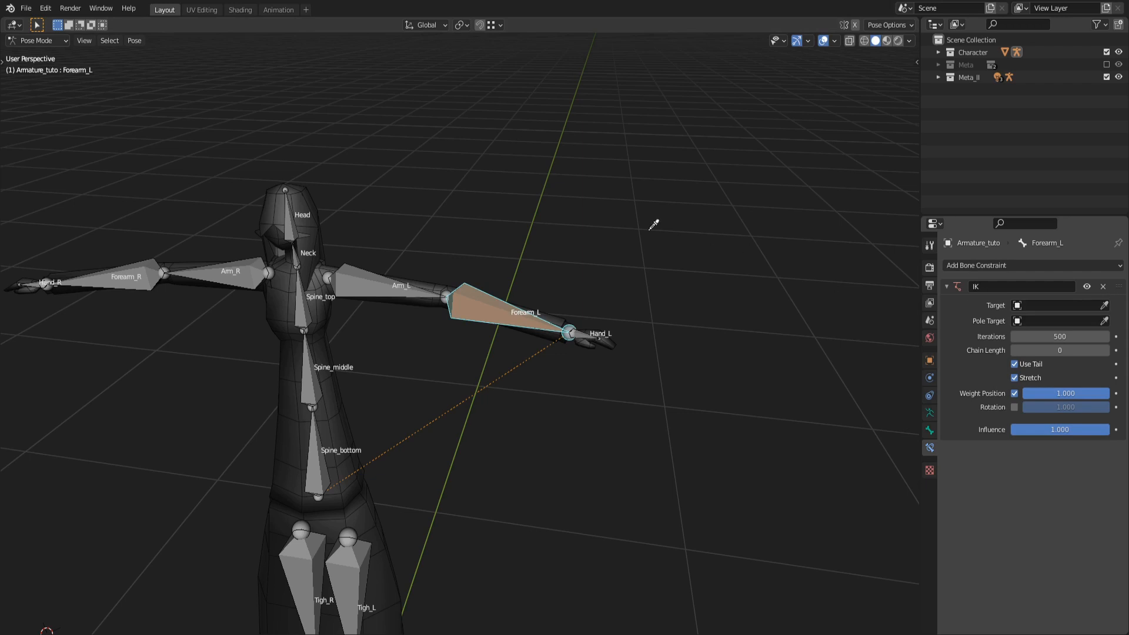
left_click(470, 297)
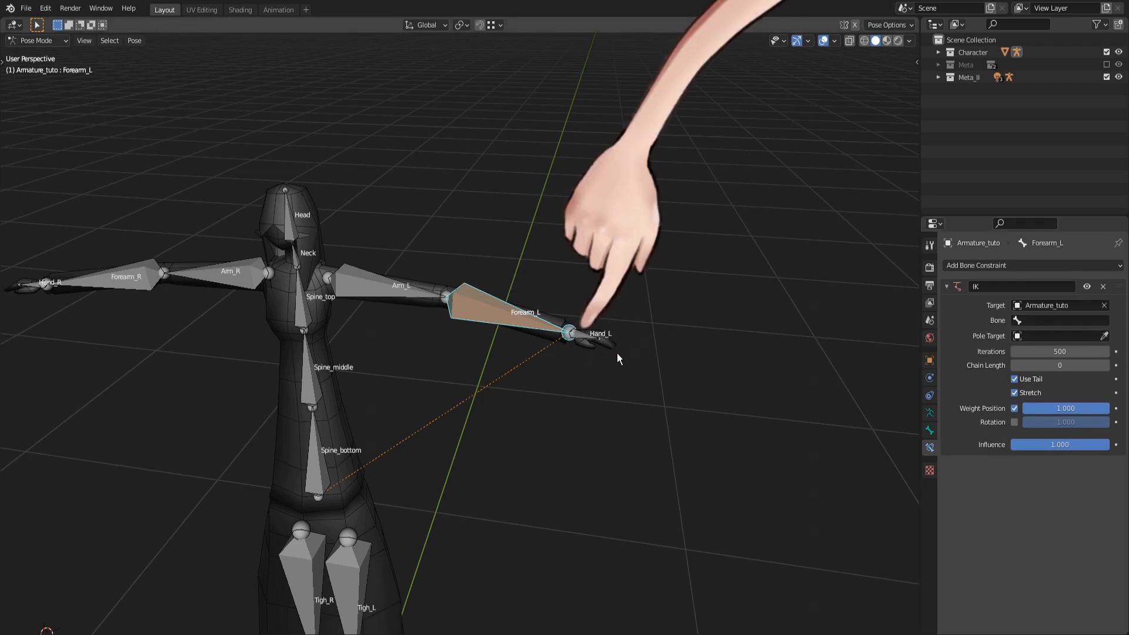
left_click(1043, 319)
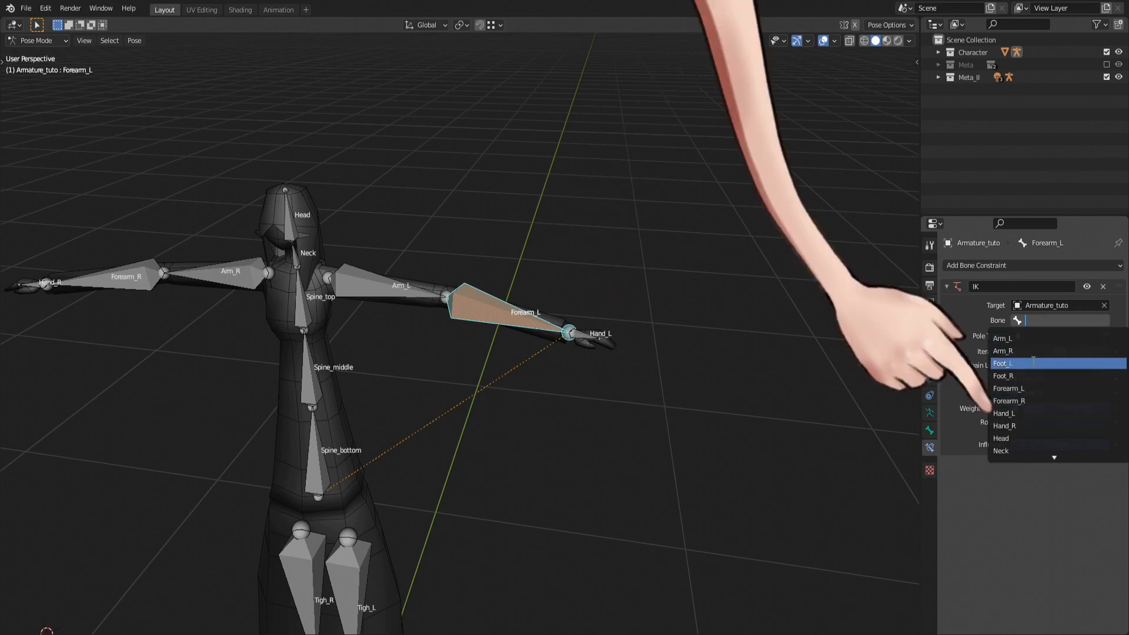
left_click(1018, 414)
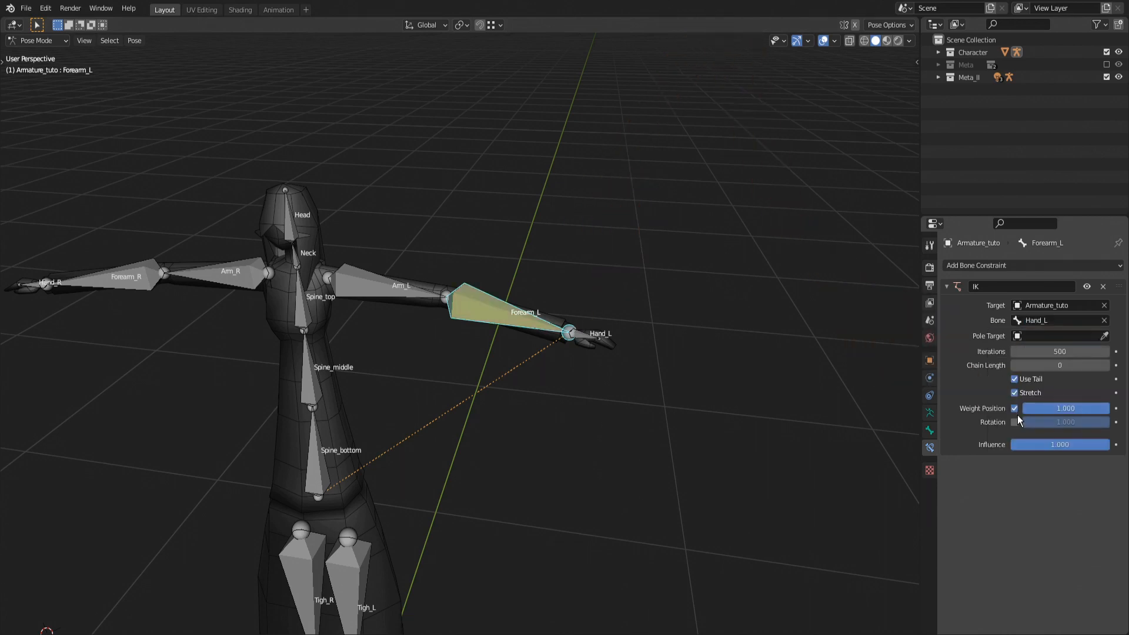
- Rename the left hand bone as IK_Hand_L
left_click(590, 337)
left_click(930, 431)
left_click(1042, 264)
type("IK_")
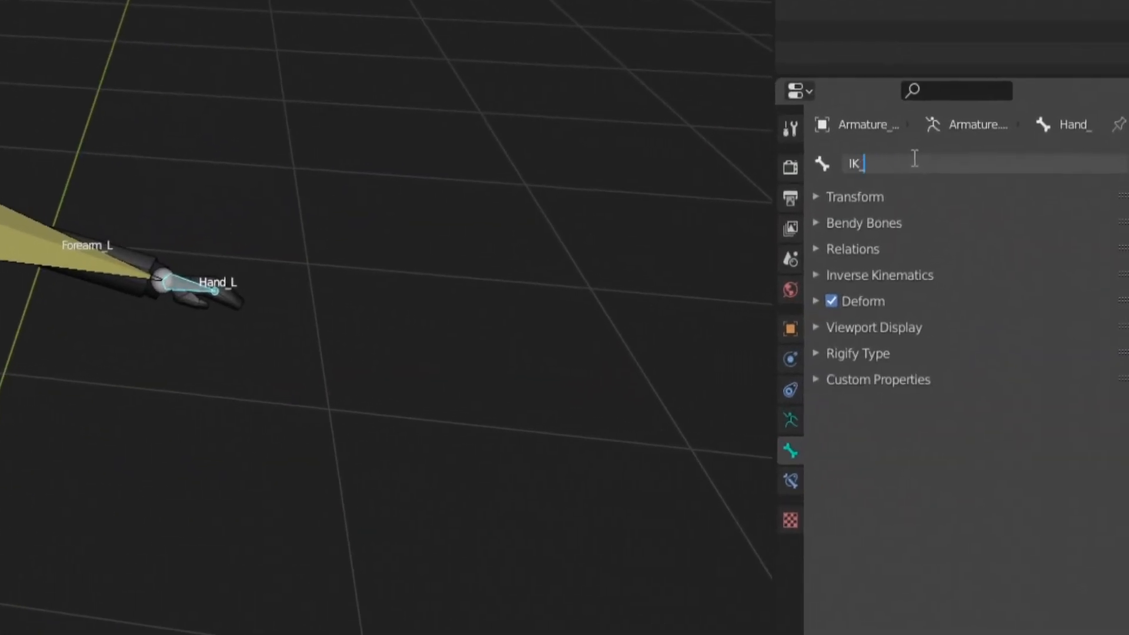
type("Hand_L")
key("Return")
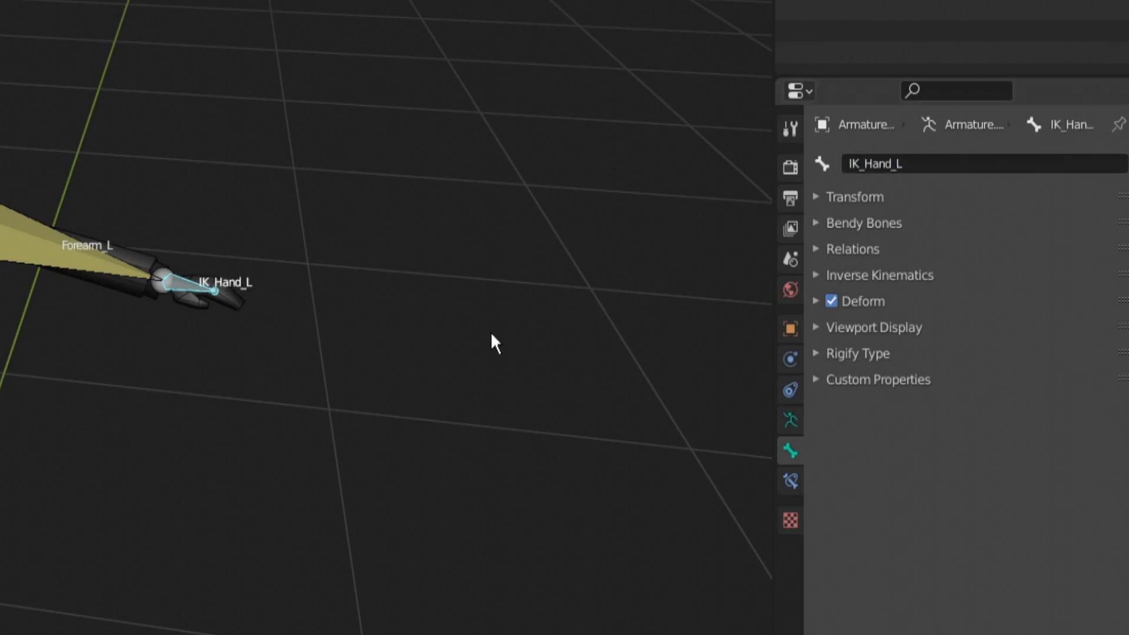
- Clear the parent of IK_Hand_L in Edit Mode
key("r")
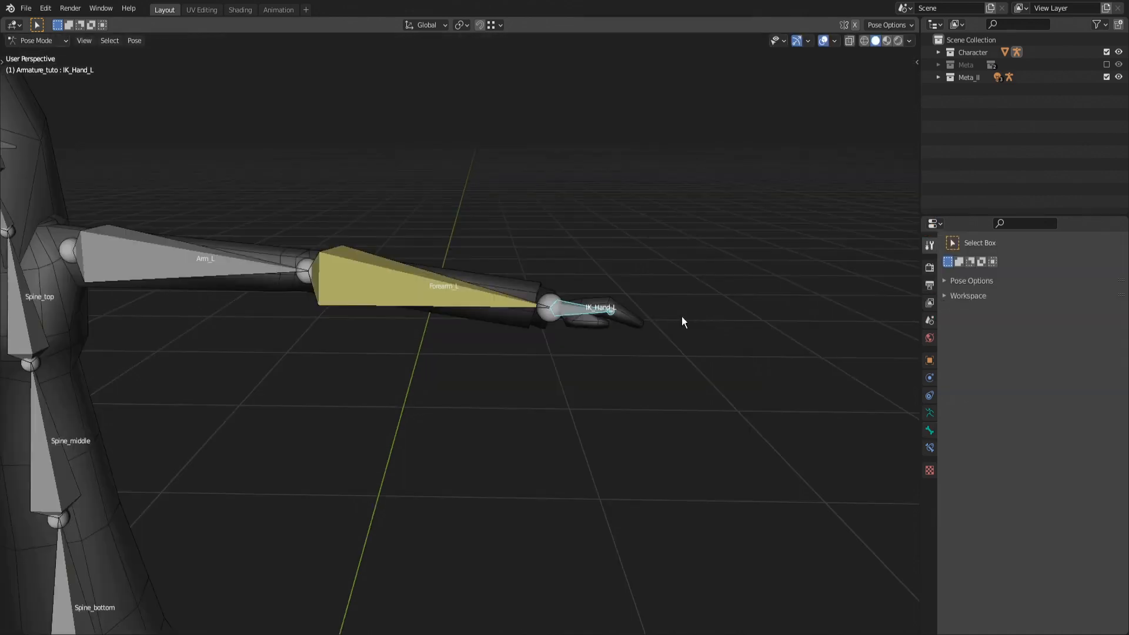
left_click(51, 41)
left_click(48, 68)
left_click(929, 430)
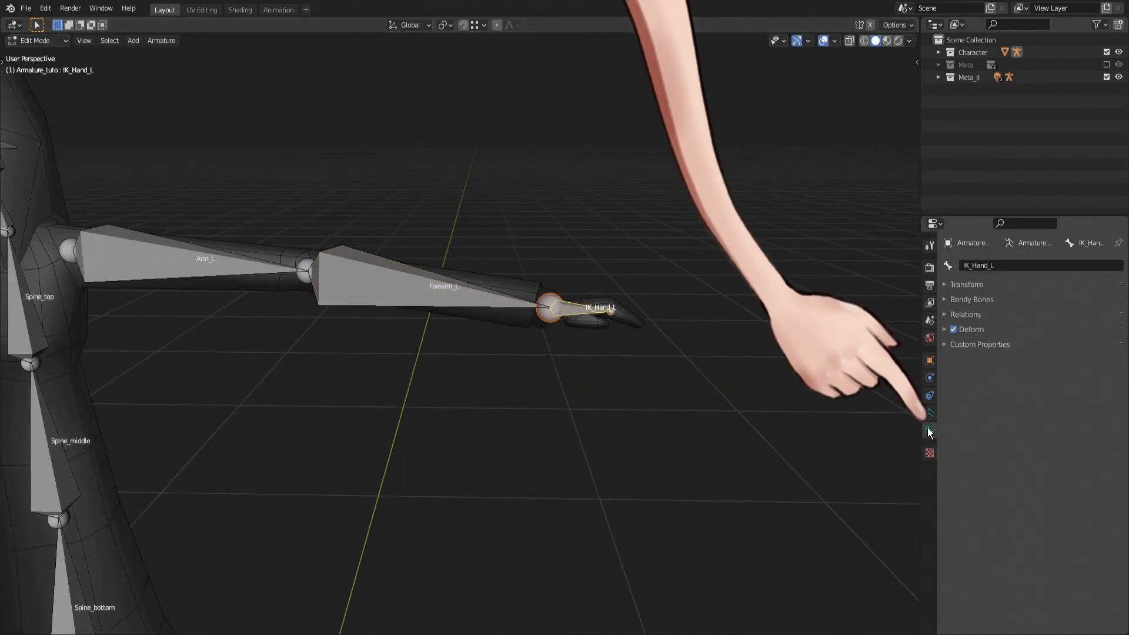
left_click(967, 315)
left_click(1107, 363)
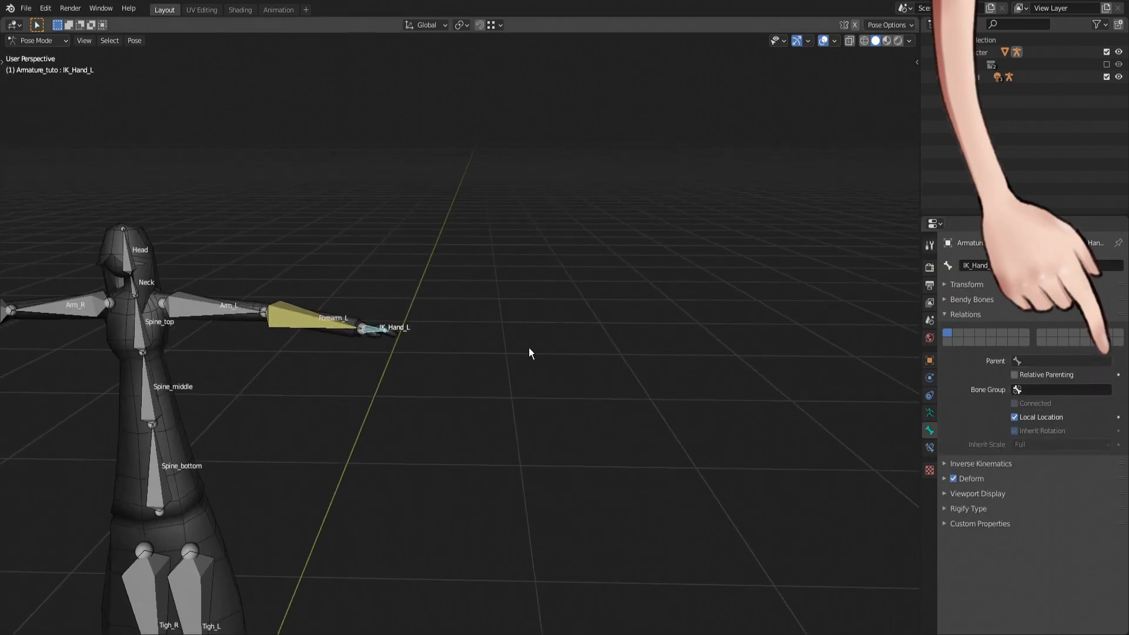
- Try moving IK_Hand_L in Pose Mode and select the left arm and forearm bones to check the IK chain
key("g")
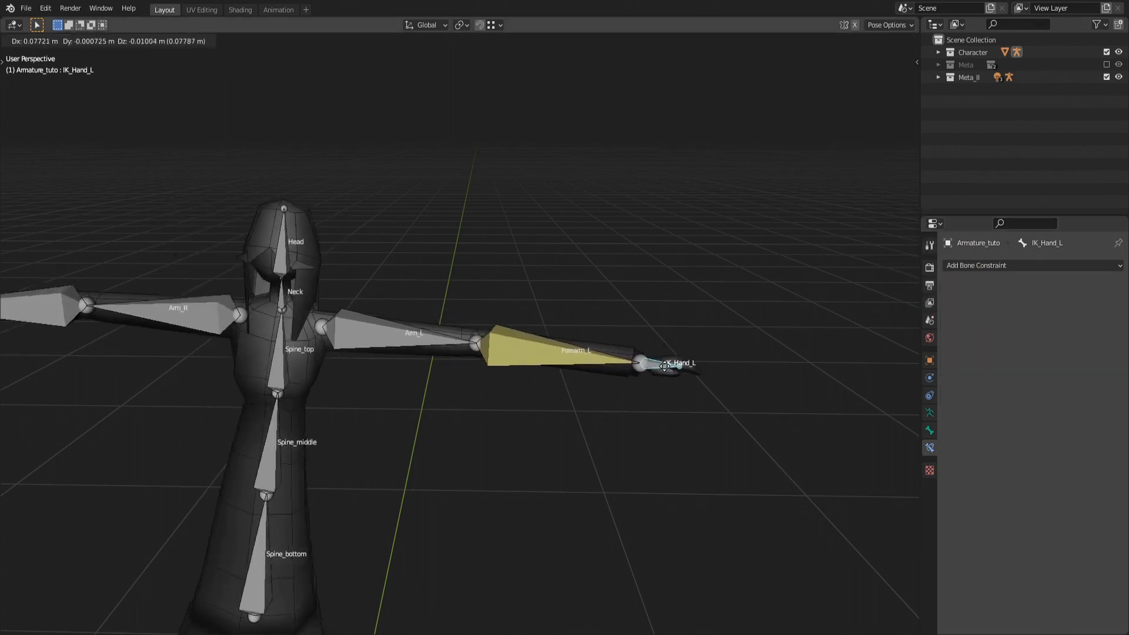
left_click(537, 350)
left_click(474, 319)
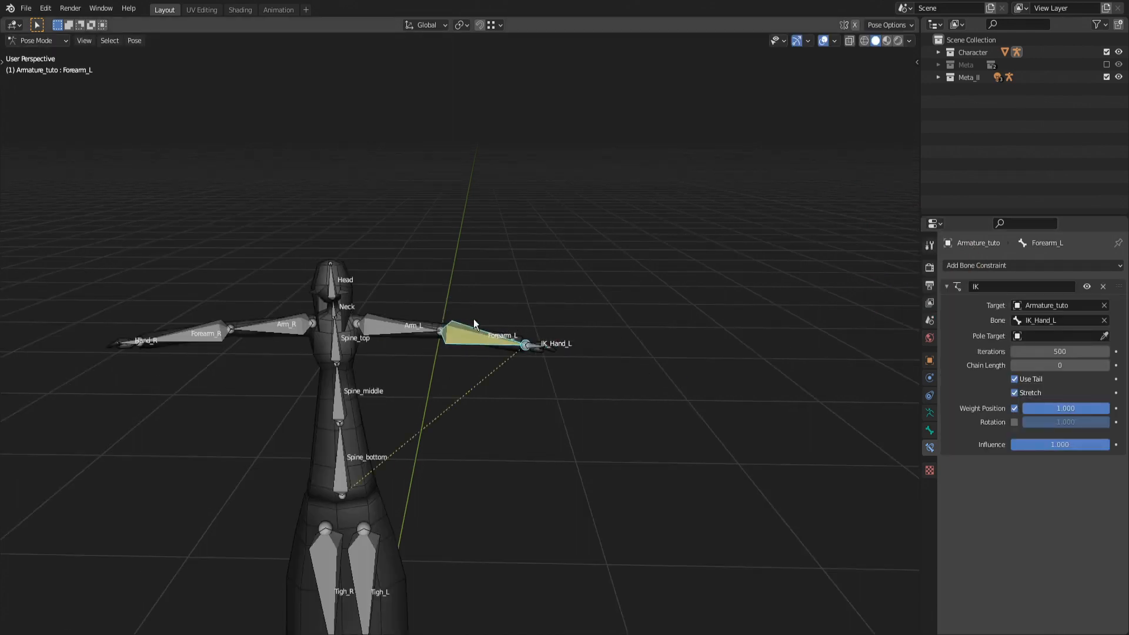
left_click(399, 331)
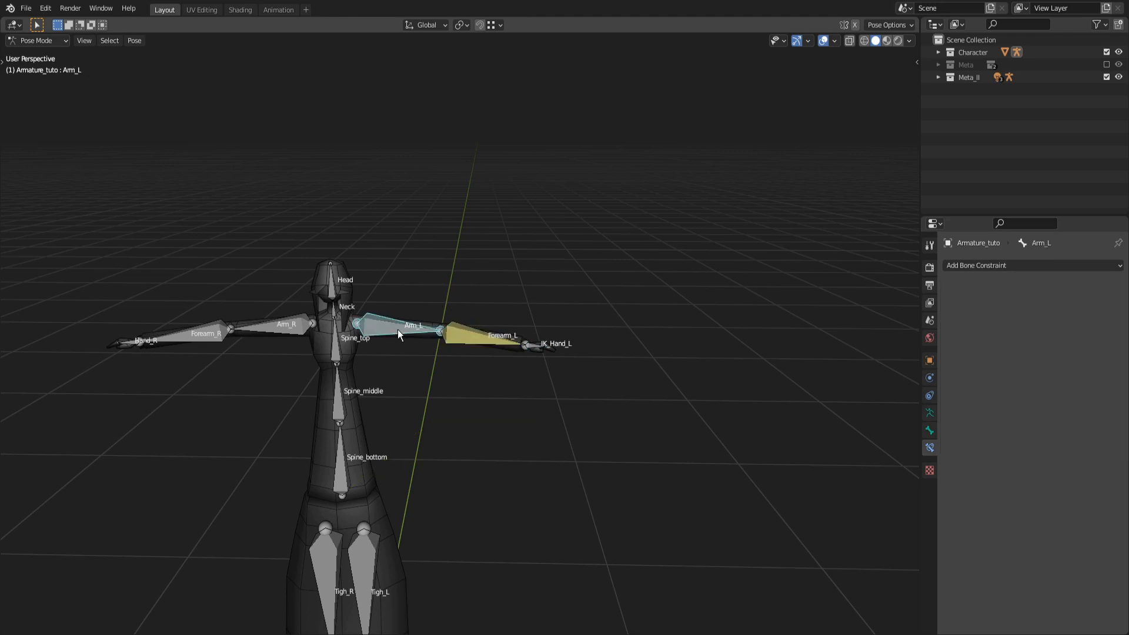
left_click(474, 335)
left_click(530, 347)
key("g")
right_click(506, 340)
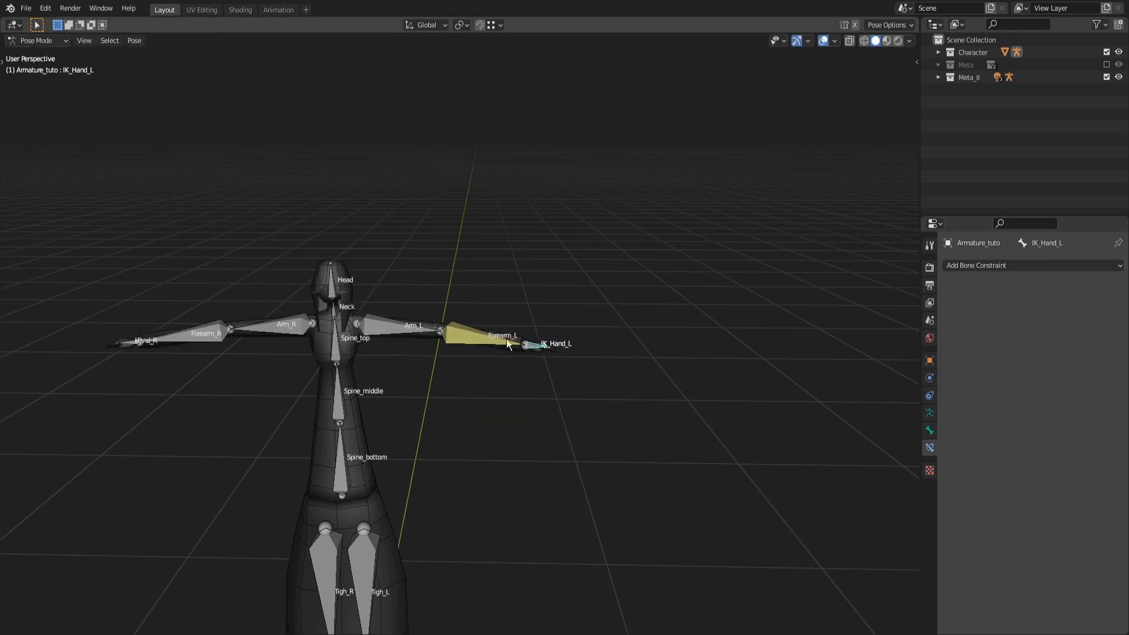
- Set the Forearm_L IK chain length to 4 and try moving IK_Hand_L
left_click(507, 338)
left_click(529, 346)
key("g")
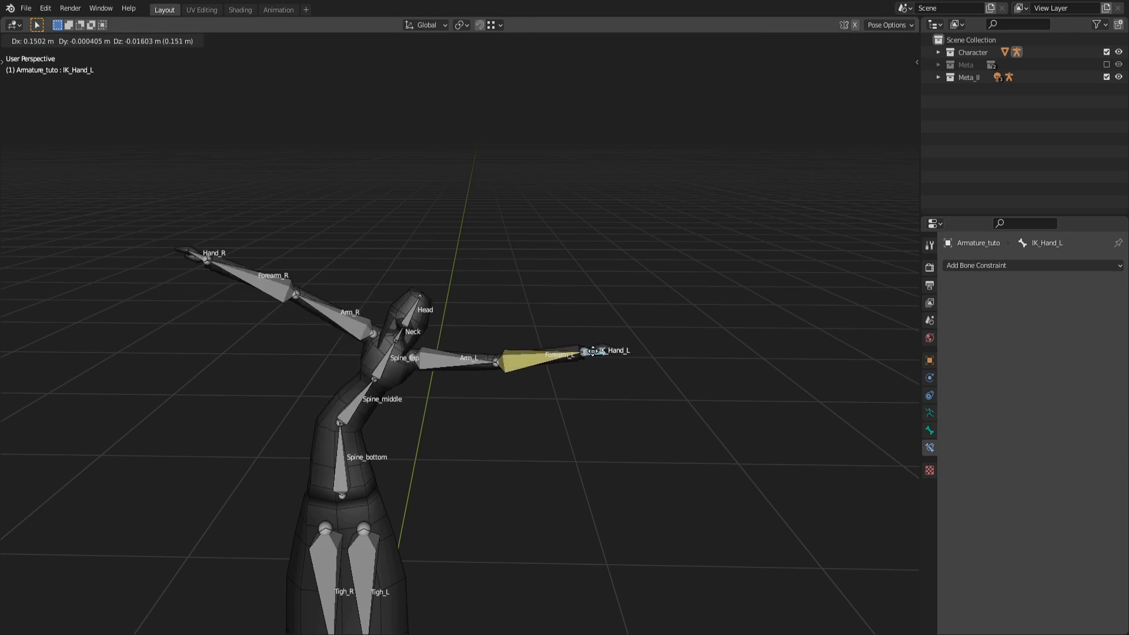
right_click(554, 353)
- Readjust the Forearm_L IK chain length and move IK_Hand_L to test the arm again
left_click(488, 338)
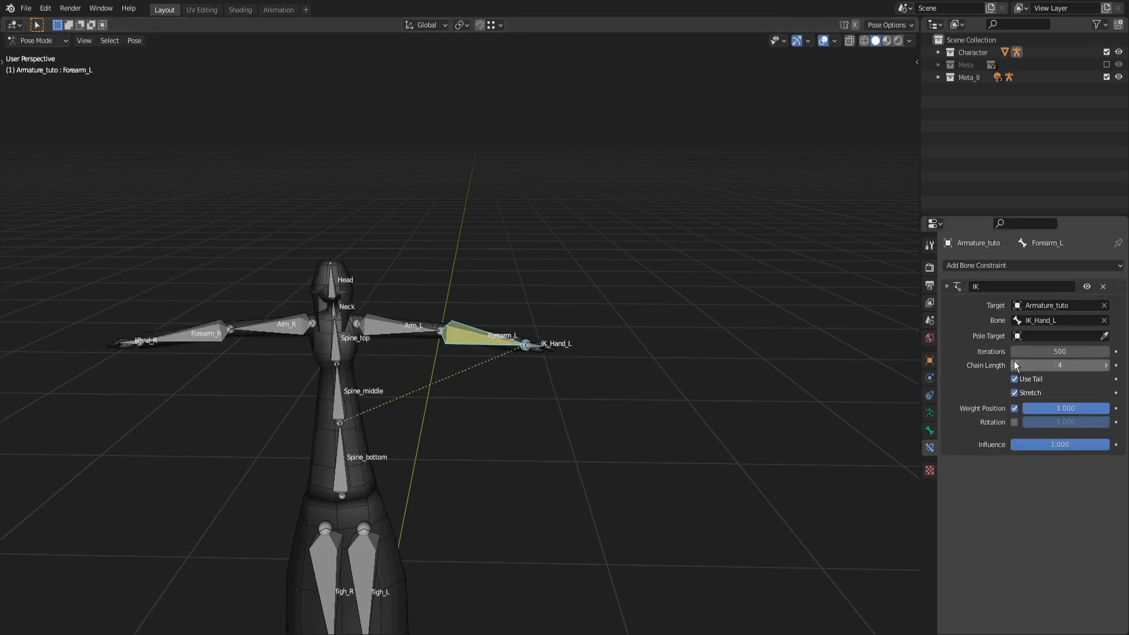
left_click(537, 347)
key("g")
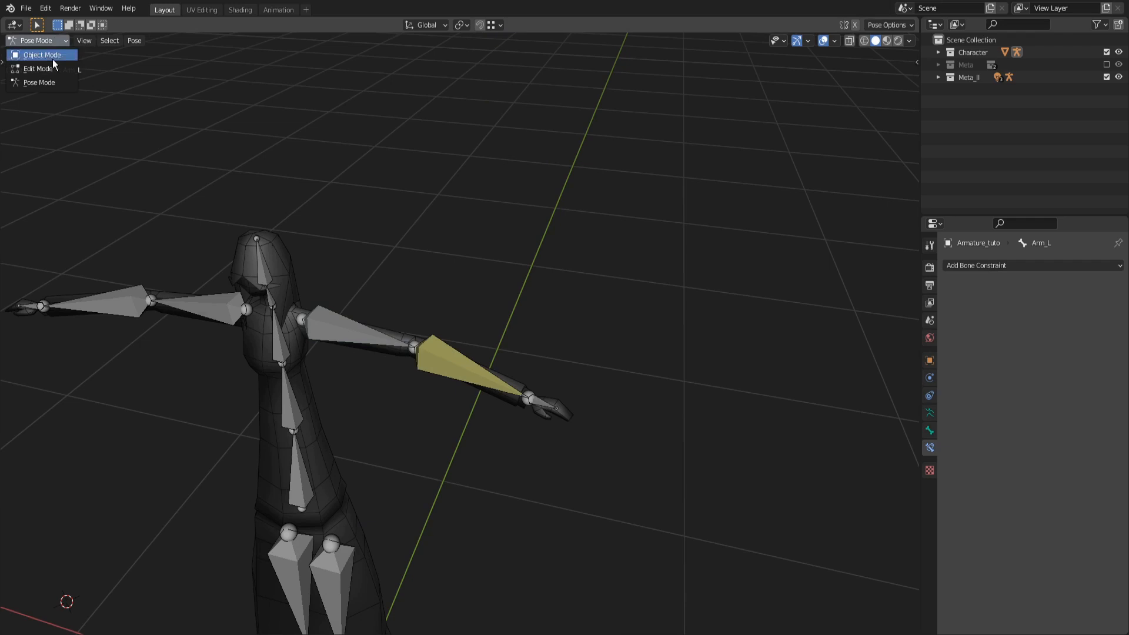
- Extrude a new bone from the left elbow straight behind the character along Y in Edit Mode, and clear its parent
left_click(52, 67)
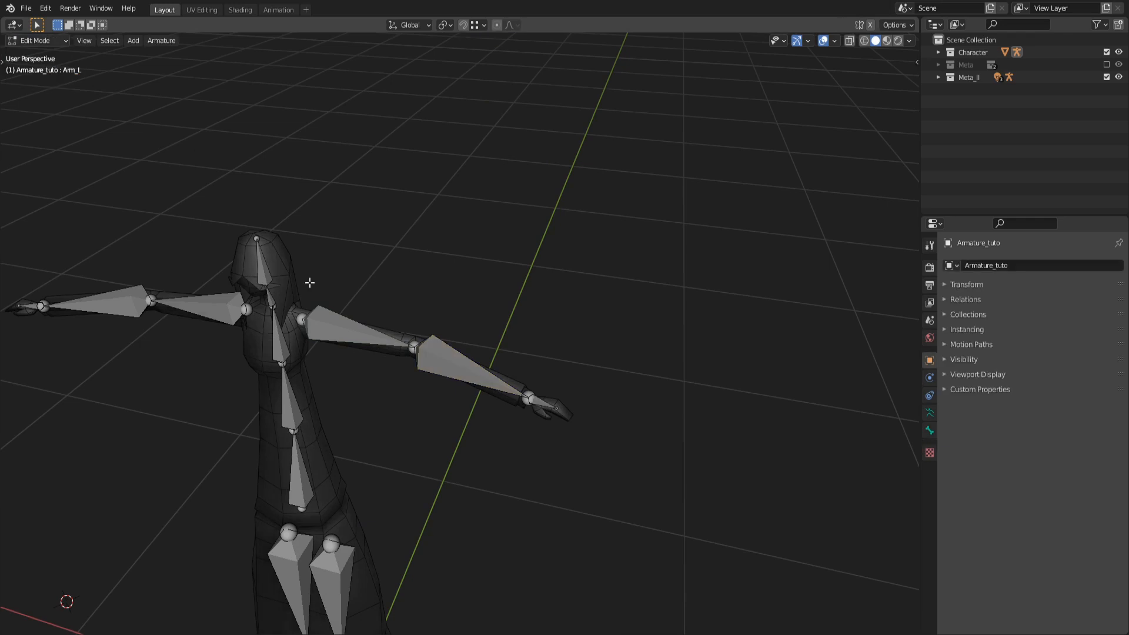
left_click(363, 345)
key("KP_7")
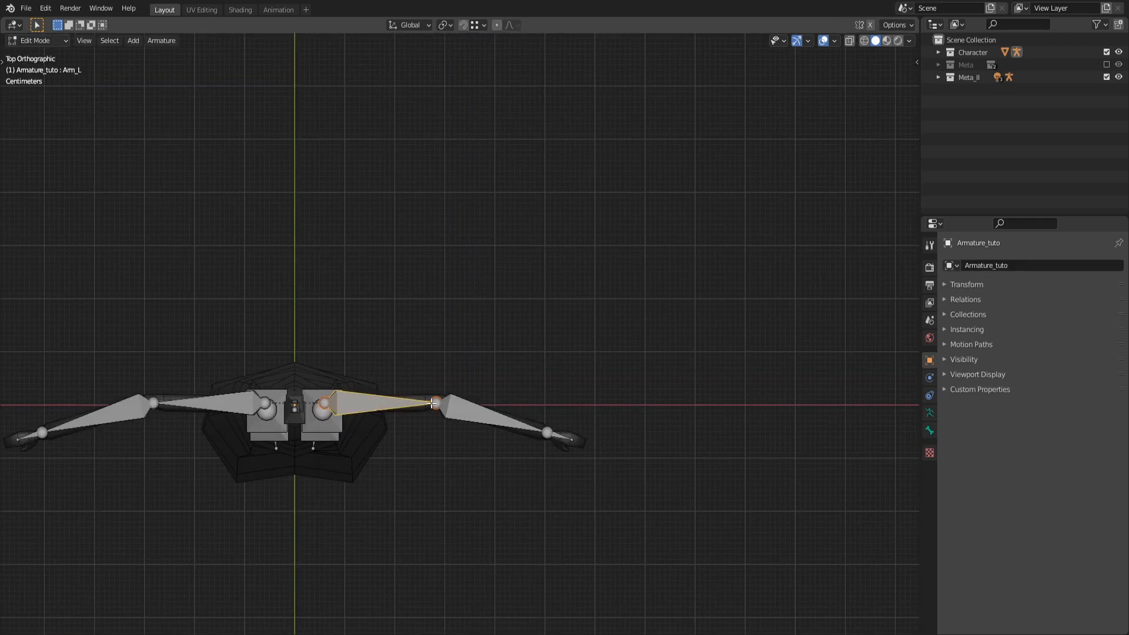
key("e")
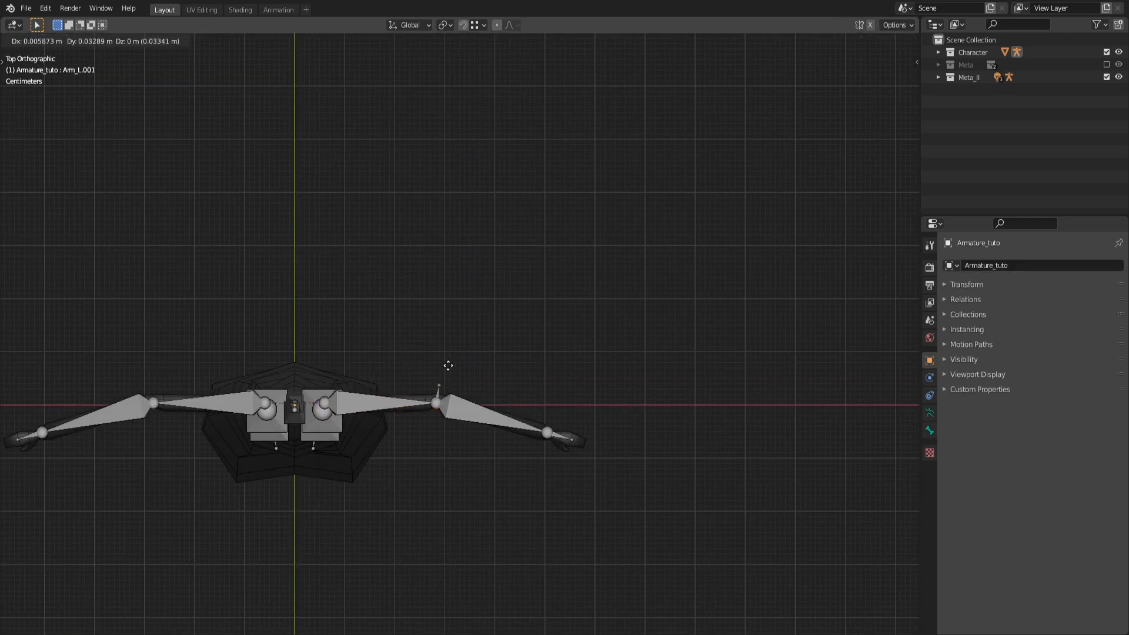
key("y")
left_click(442, 313)
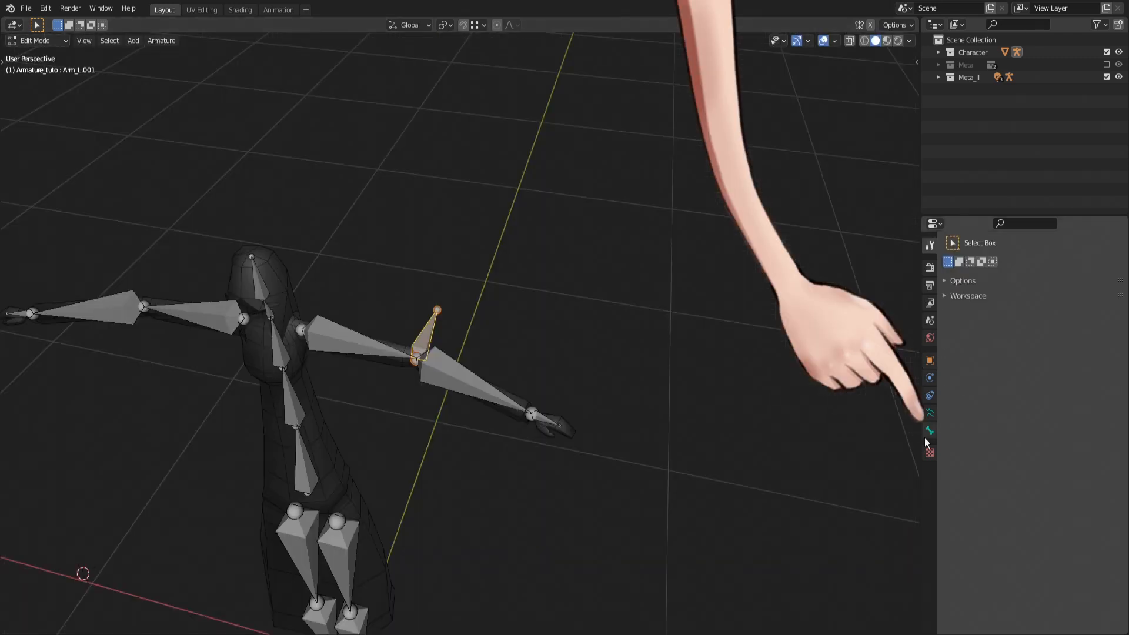
left_click(930, 431)
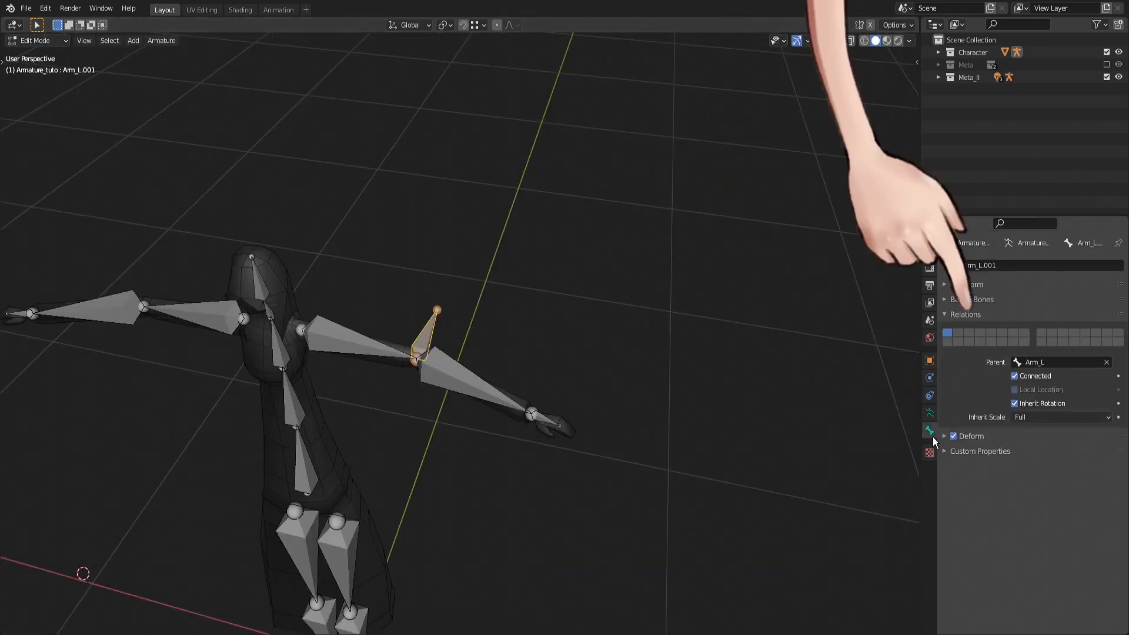
left_click(1106, 364)
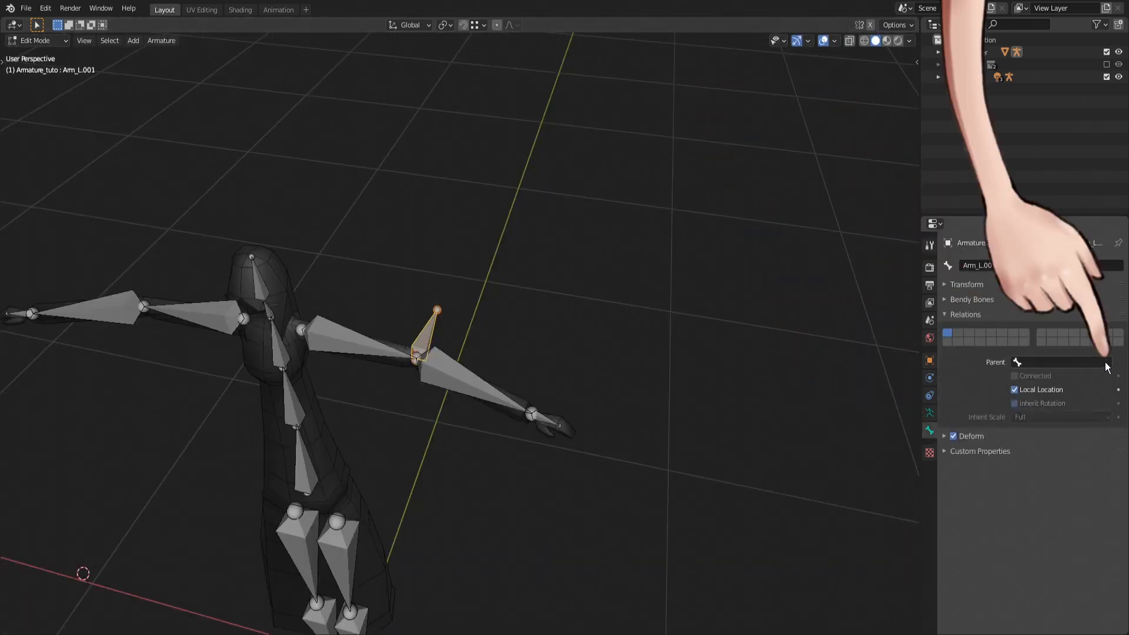
- Move the unparented elbow bone about 0.5 m behind the character along Y and name it Pole_target_arm_L
key("g")
key("y")
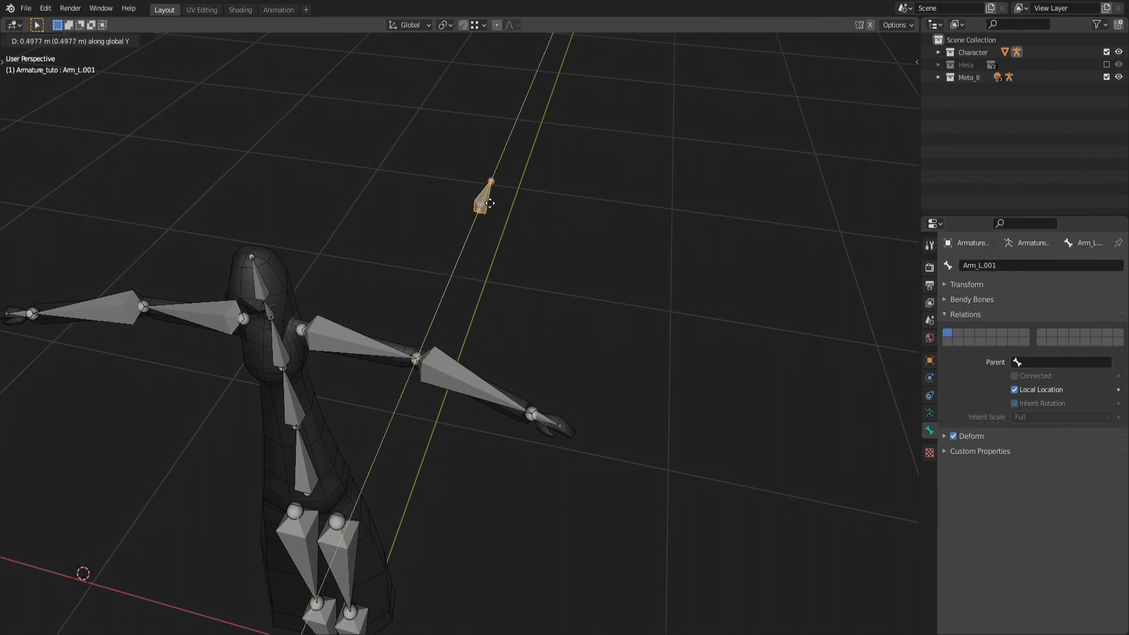
left_click(499, 180)
mouse_move(563, 263)
middle_mouse_down()
mouse_move(469, 240)
mouse_move(489, 229)
mouse_move(550, 247)
middle_mouse_up()
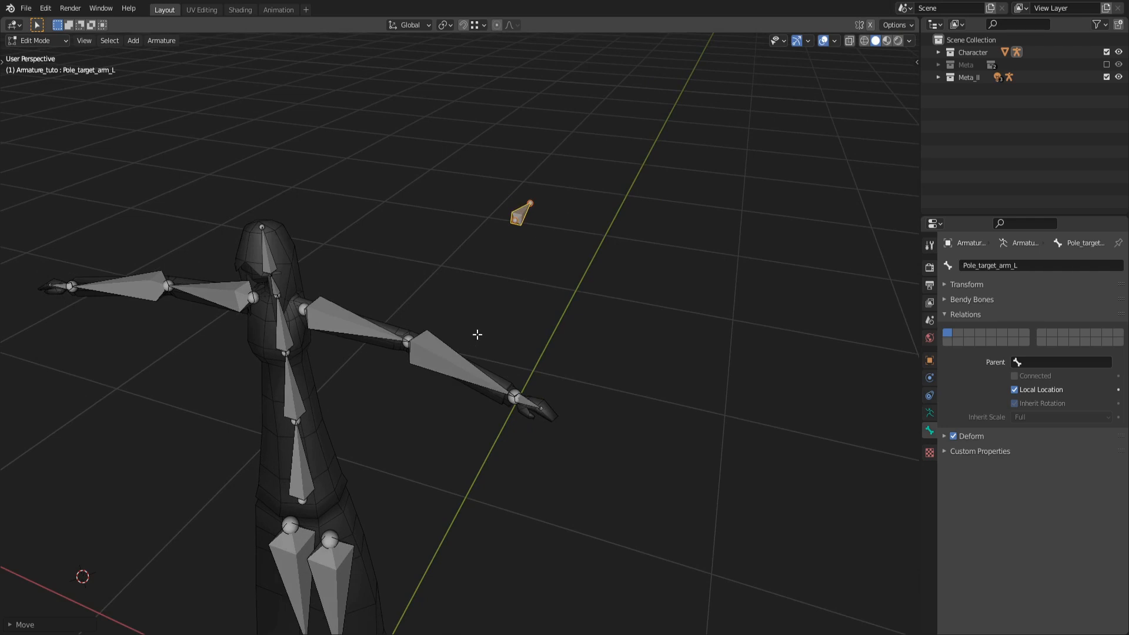
- In Pose Mode, set the Forearm_L IK constraint's pole target to Armature_tuto with the bone Pole_target_arm_L
key("ctrl+Tab")
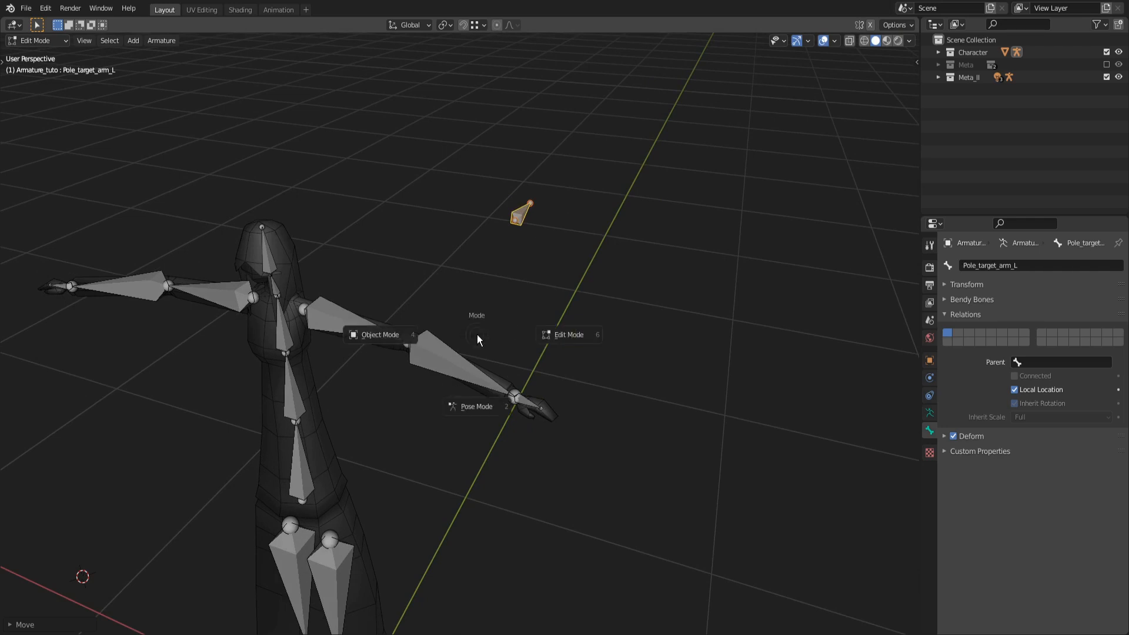
left_click(476, 386)
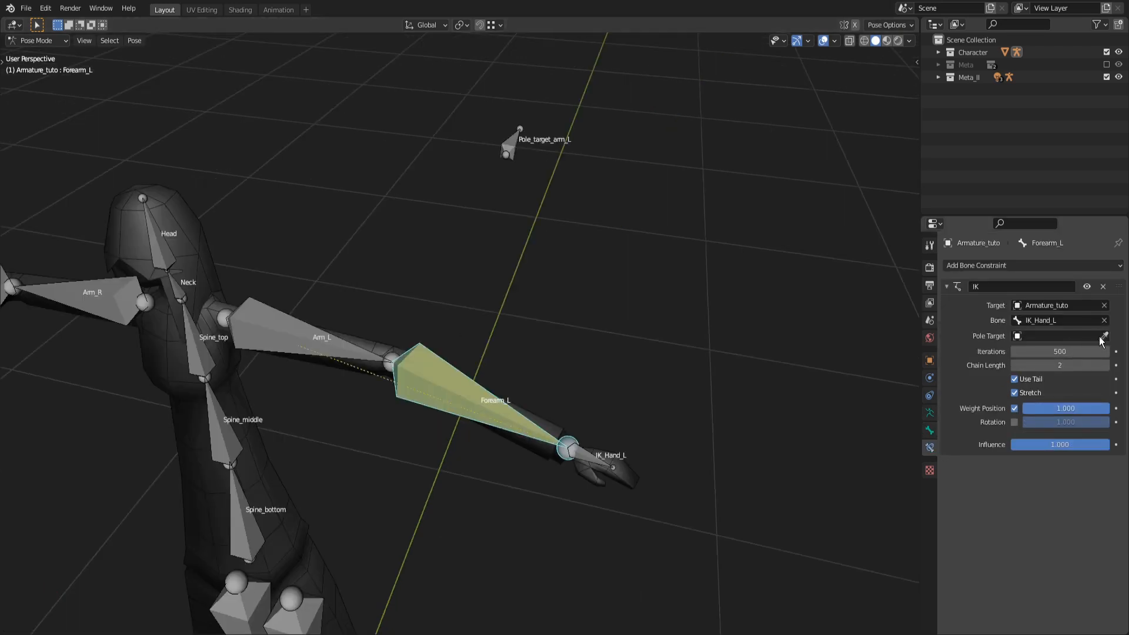
left_click(472, 400)
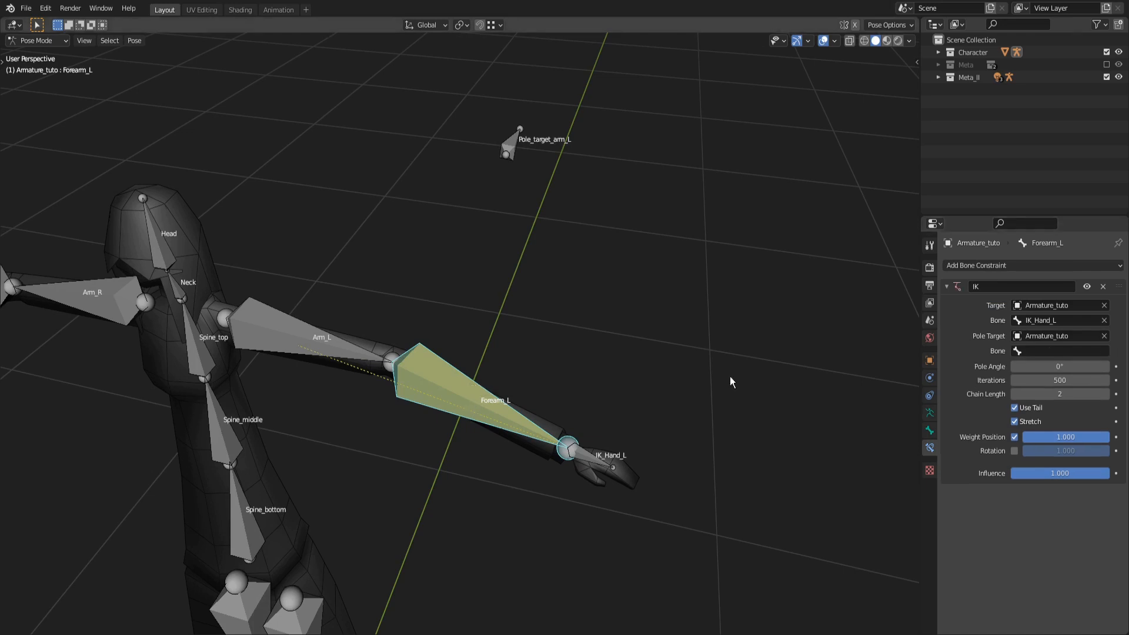
left_click(1060, 350)
scroll(1044, 413, "down", 5)
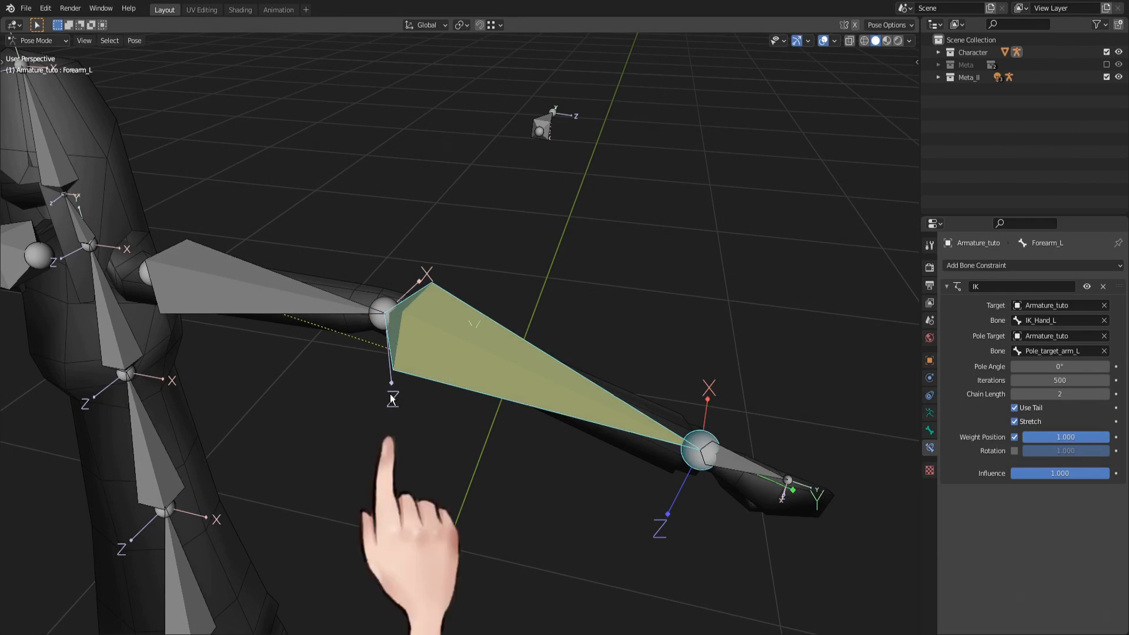
- Compare the left arm's bone axes between Edit Mode and Pose Mode, and with the Forearm_L IK constraint disabled and enabled
key("Tab")
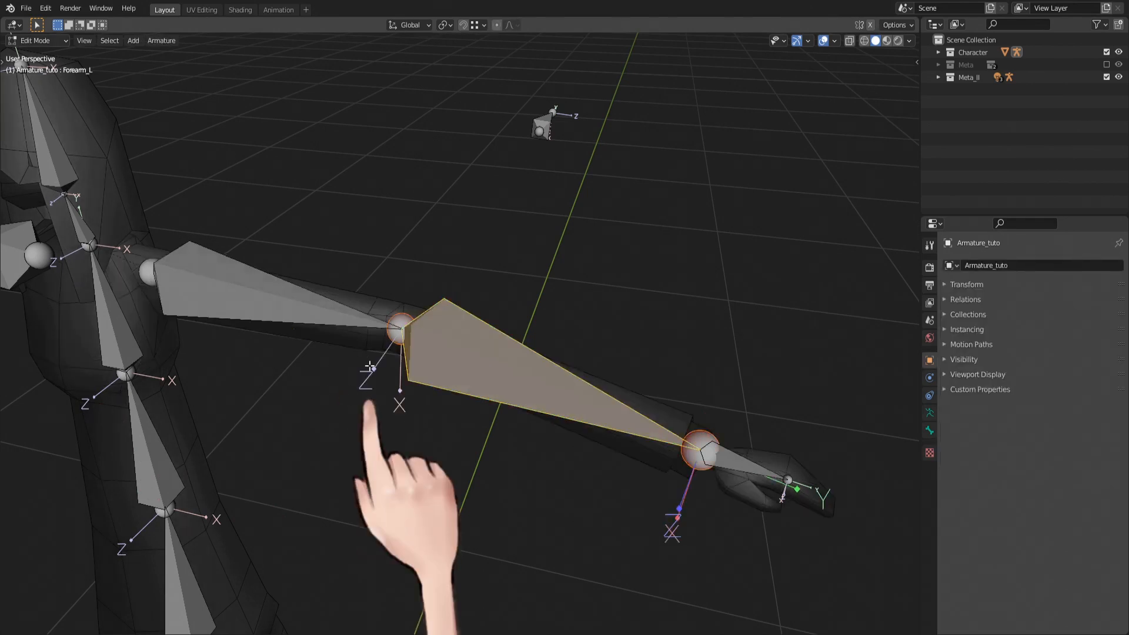
key("Tab")
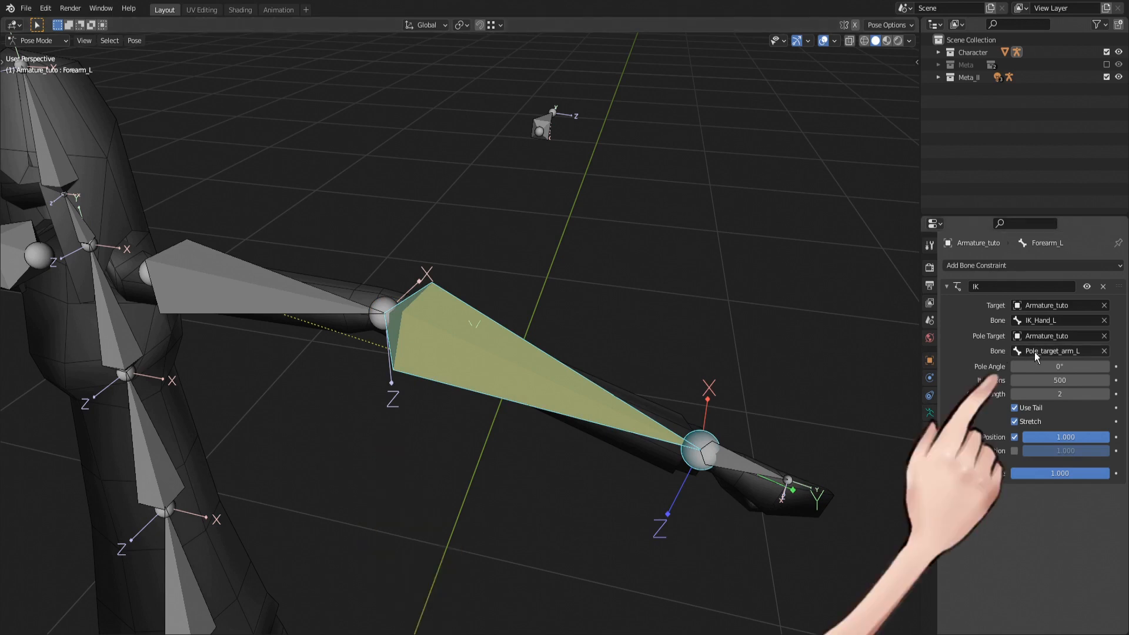
left_click(1085, 288)
left_click(1084, 288)
left_click(1084, 288)
left_click(1085, 288)
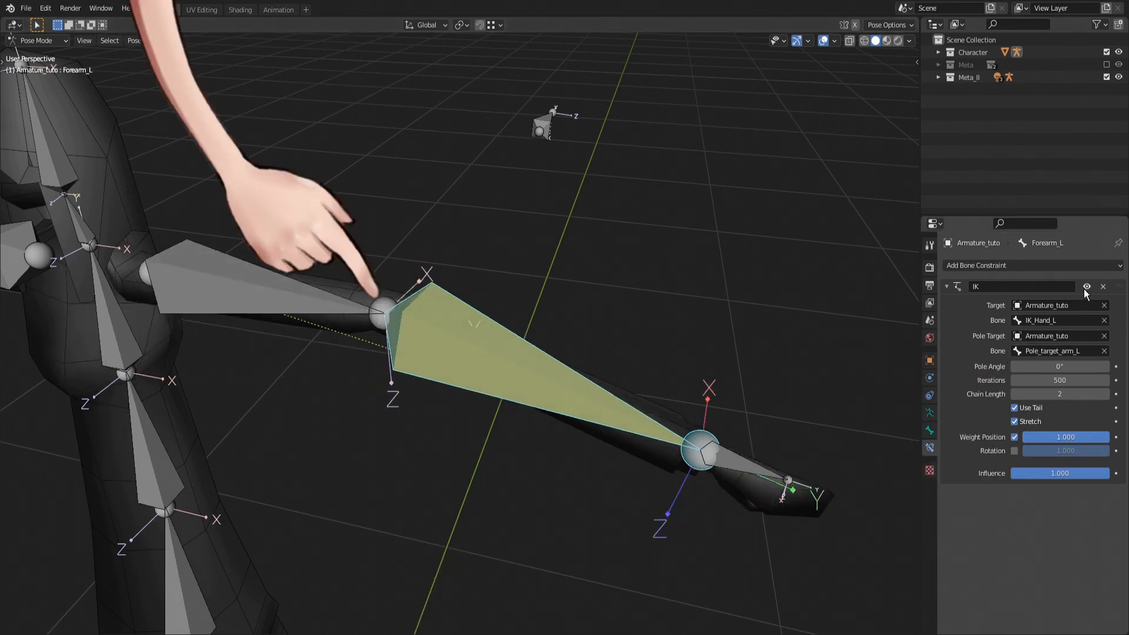
left_click(1085, 288)
left_click(1085, 288)
left_click(1085, 288)
left_click(1084, 289)
left_click(1084, 288)
left_click(1084, 288)
left_click(1084, 288)
left_click(1085, 288)
left_click(1085, 288)
left_click(1085, 288)
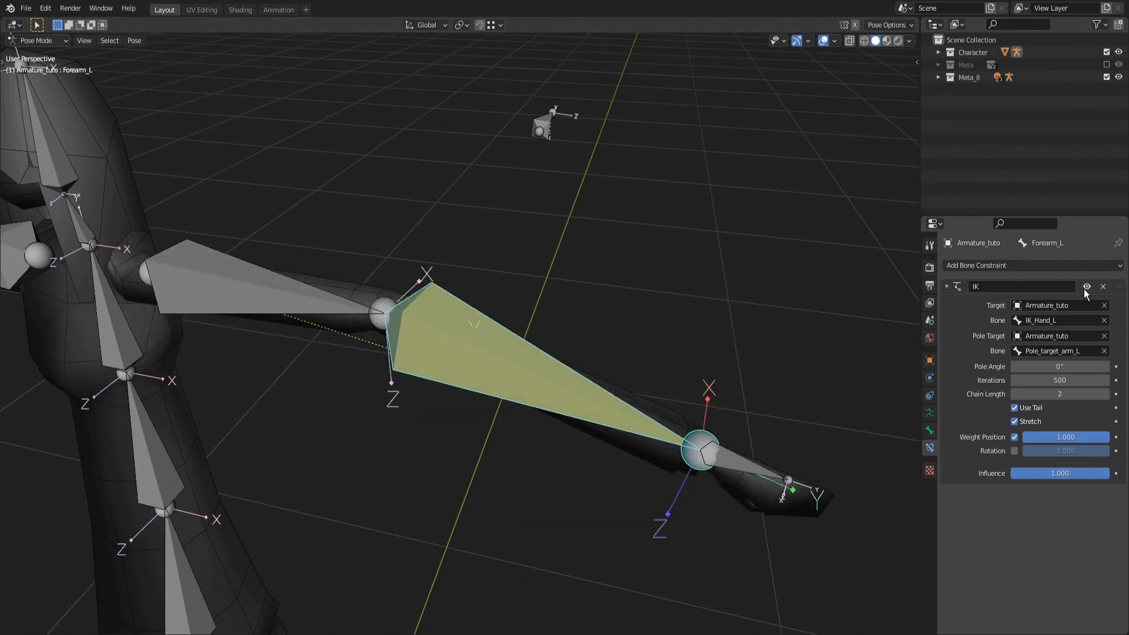
- Adjust the pole angle of the Forearm_L IK constraint and move IK_Hand_L to test the arm
left_click(1055, 371)
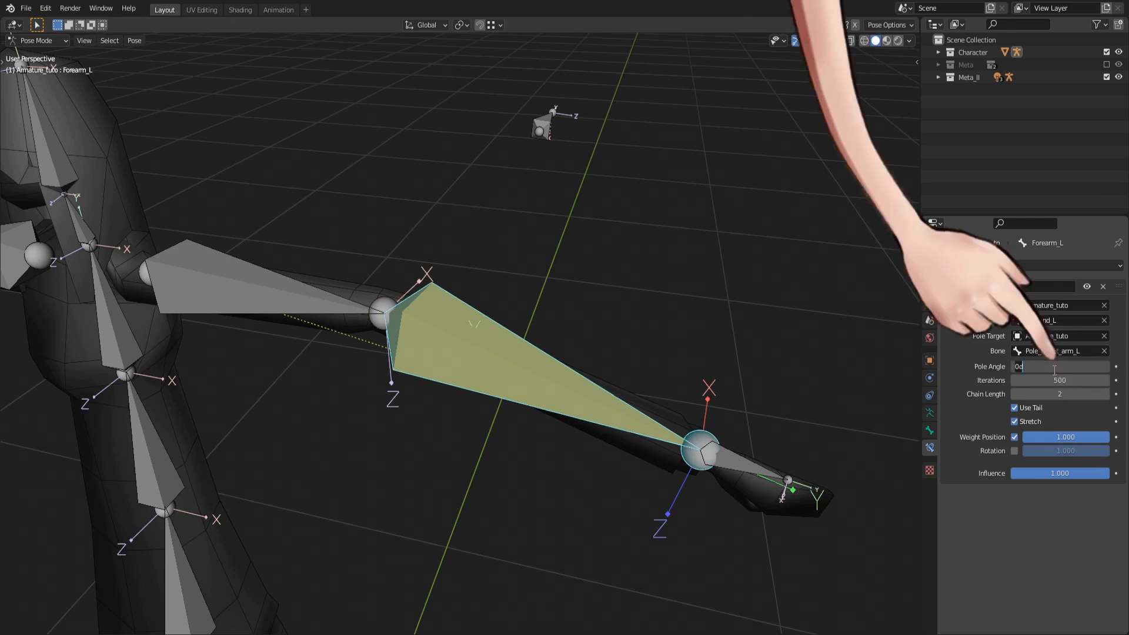
key("Return")
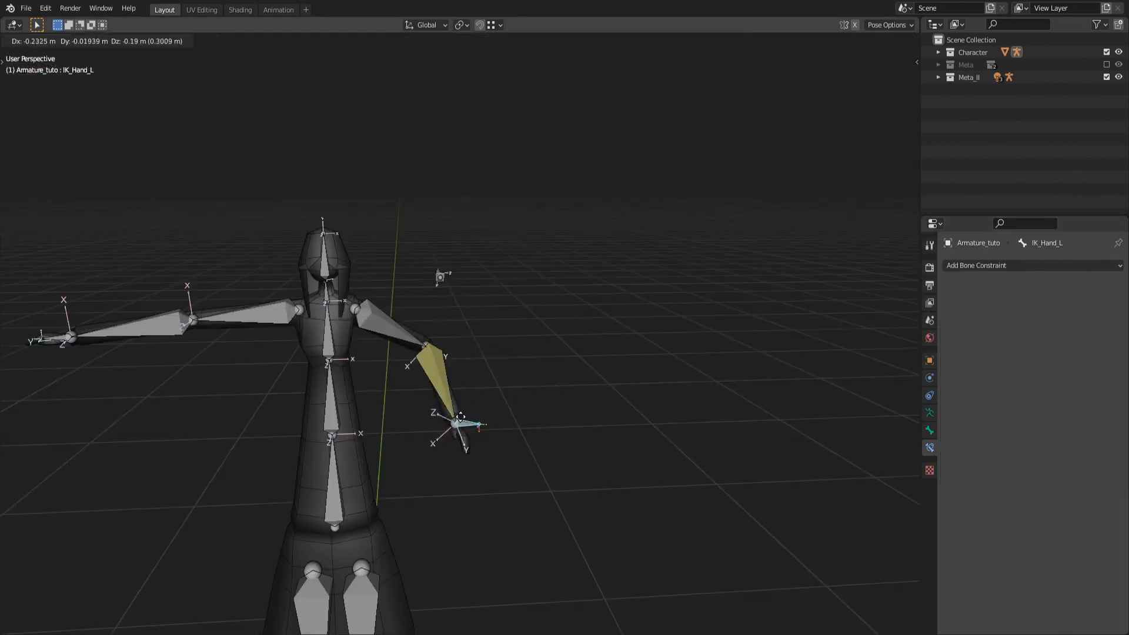
left_click(454, 274)
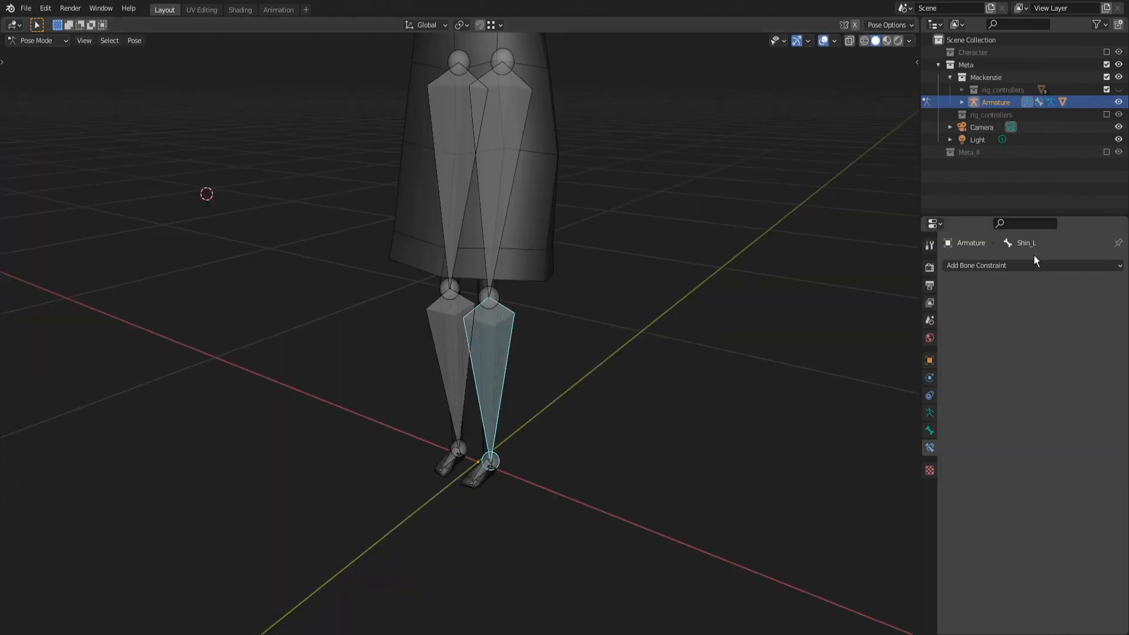
- Add an Inverse Kinematics constraint to Shin_L on the other armature, targeting Armature with the bone Foot_L
left_click(1032, 265)
left_click(977, 327)
left_click(1104, 305)
left_click(480, 360)
left_click(1033, 321)
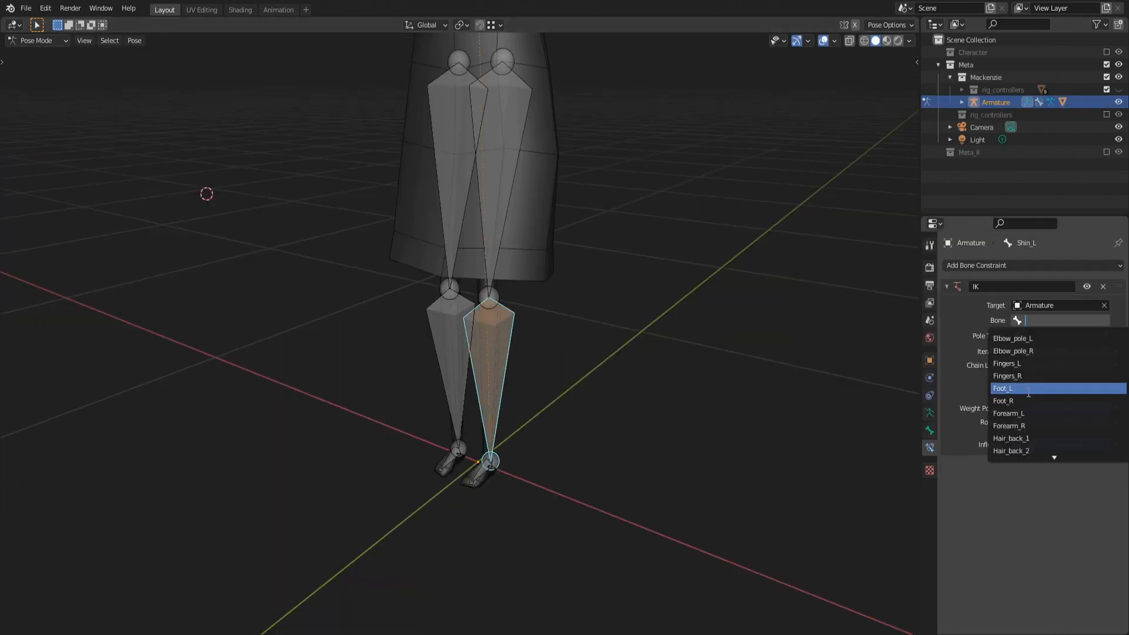
left_click(1033, 389)
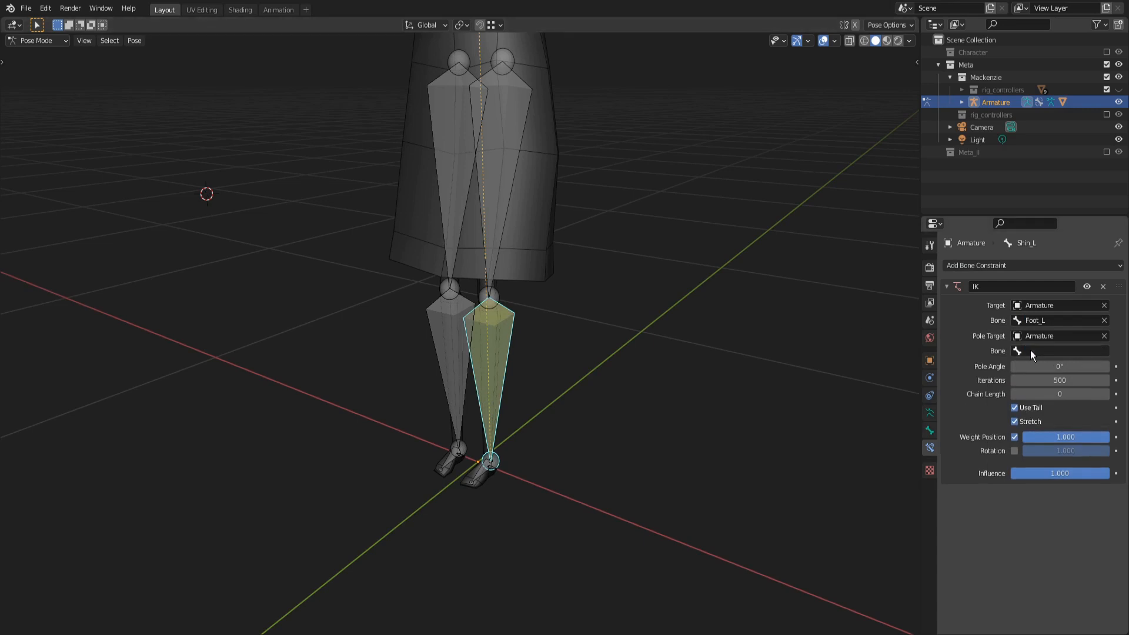
- Set the Shin_L IK pole bone to Knee_pole_L and its pole angle to 90°
left_click(1032, 351)
scroll(1041, 395, "down", 8)
scroll(1041, 395, "down", 12)
left_click(1040, 469)
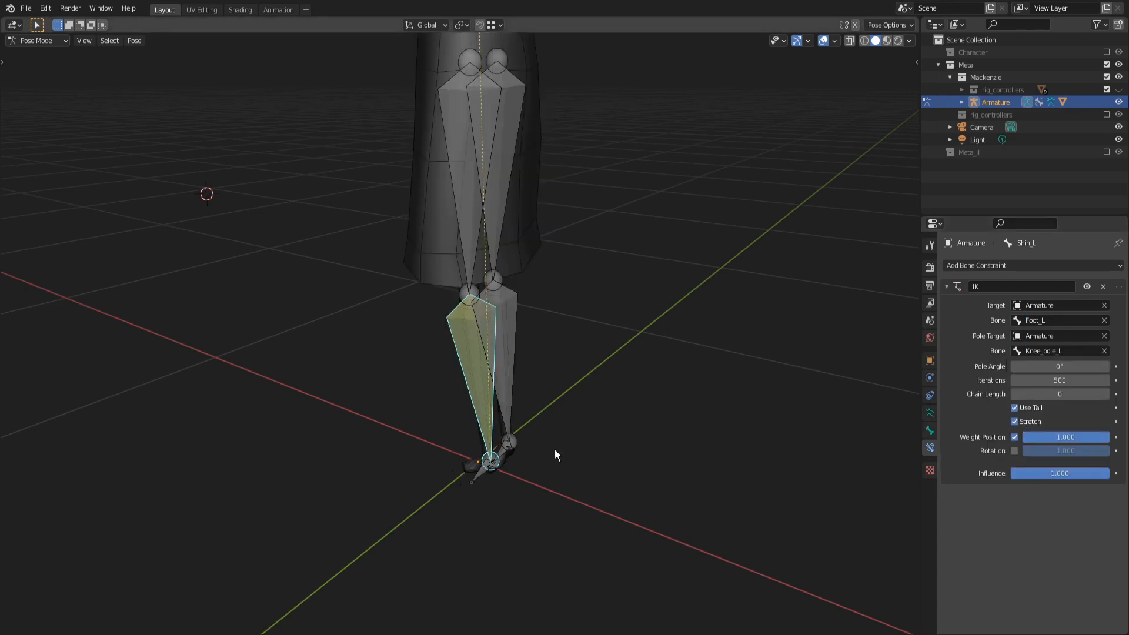
left_click(1064, 367)
type("90")
key("Return")
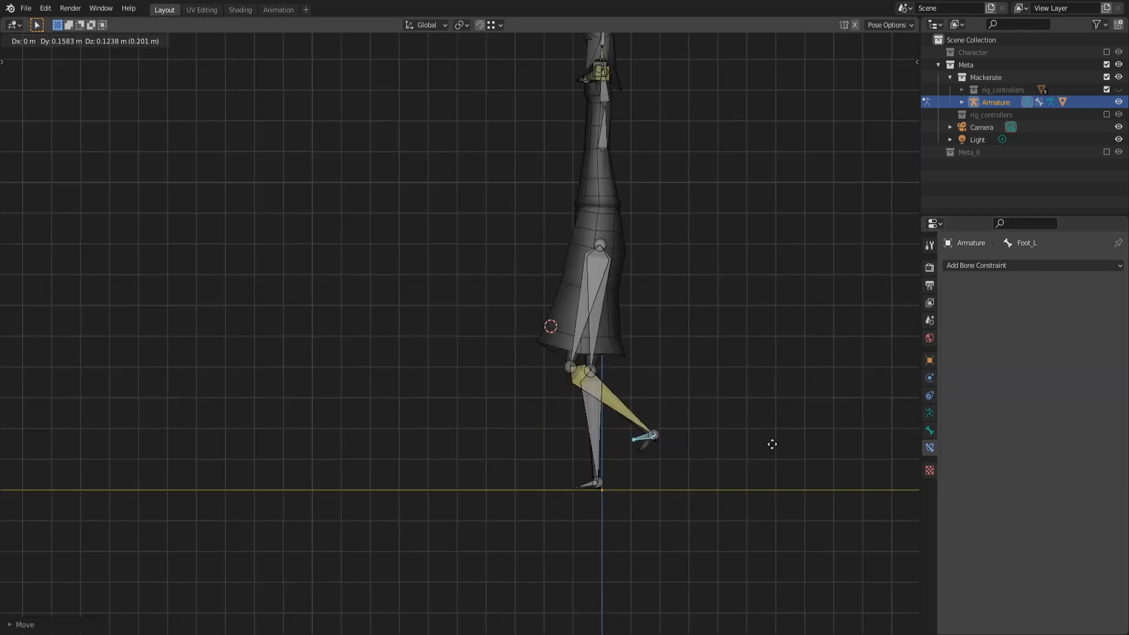
- Move Foot_L to test the leg's IK, and Pole_target_arm_L on Armature_tuto to test the elbow direction
left_click_drag(772, 443, 648, 469)
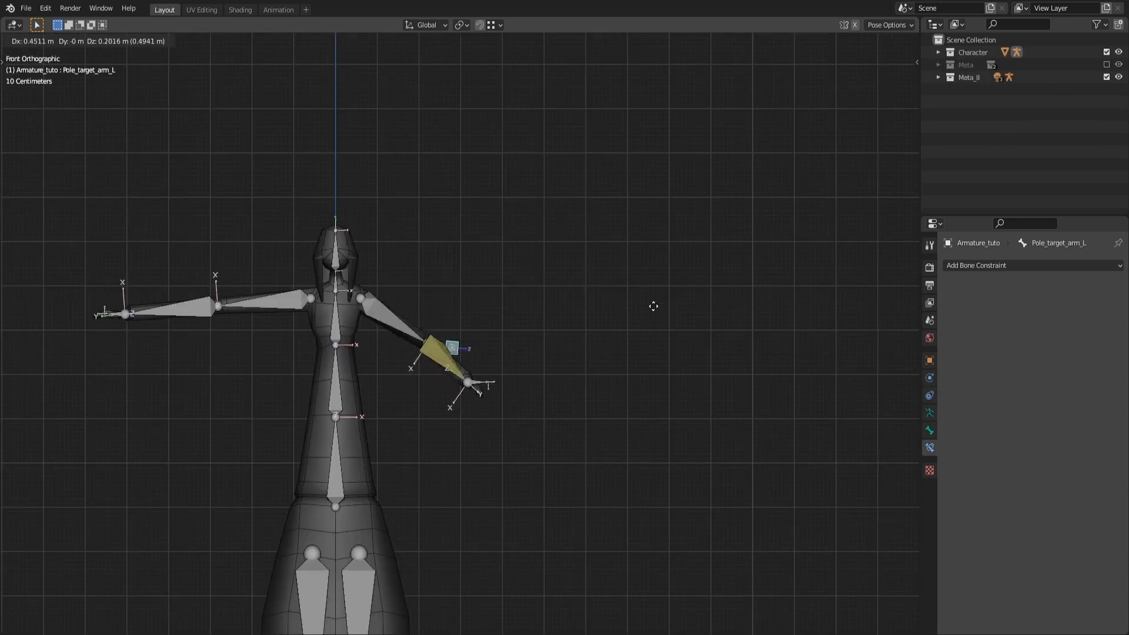
left_click_drag(654, 306, 724, 182)
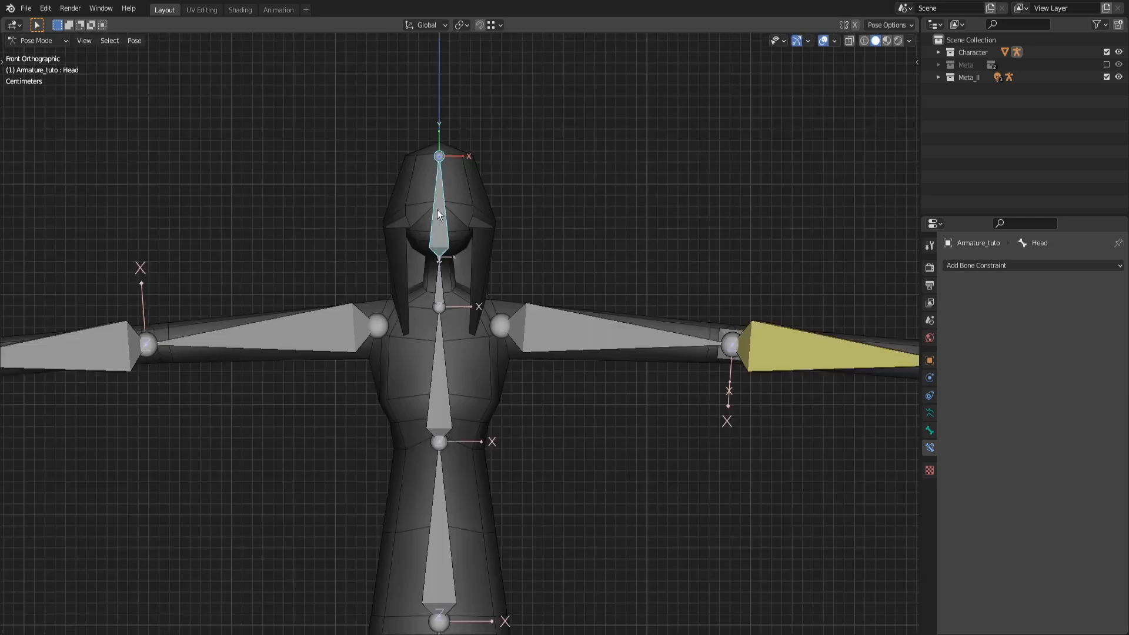
- Add an Inverse Kinematics constraint to the Neck bone with chain length 4, targeting the Head bone of Armature_tuto
left_click(977, 265)
left_click(1000, 333)
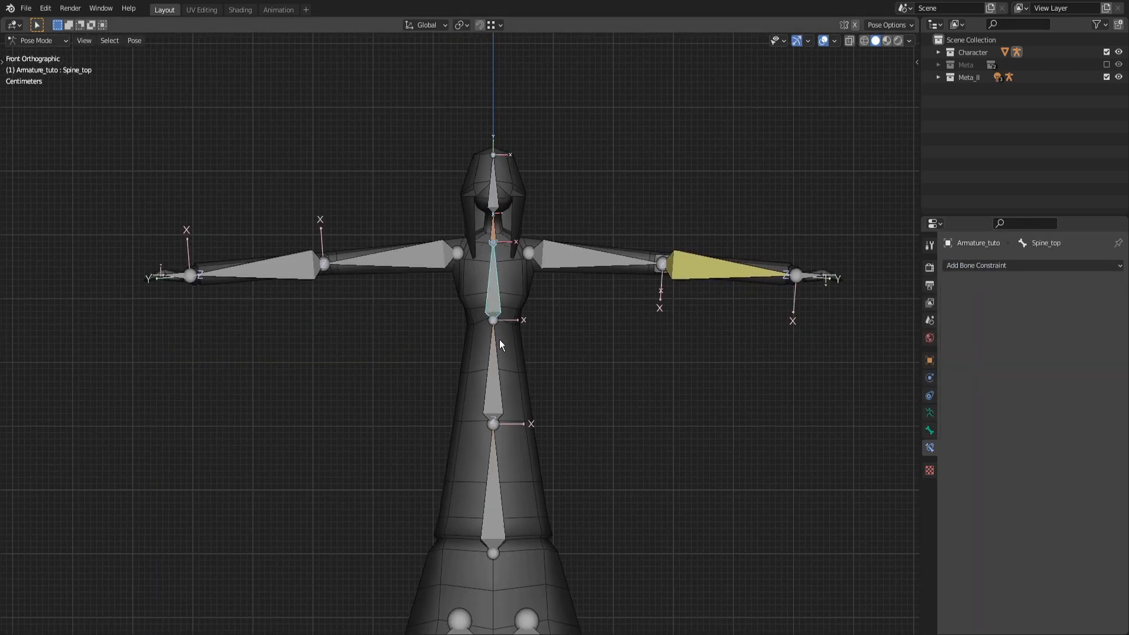
left_click(1106, 350)
left_click(1105, 350)
left_click(1106, 350)
left_click(1105, 305)
left_click(515, 253)
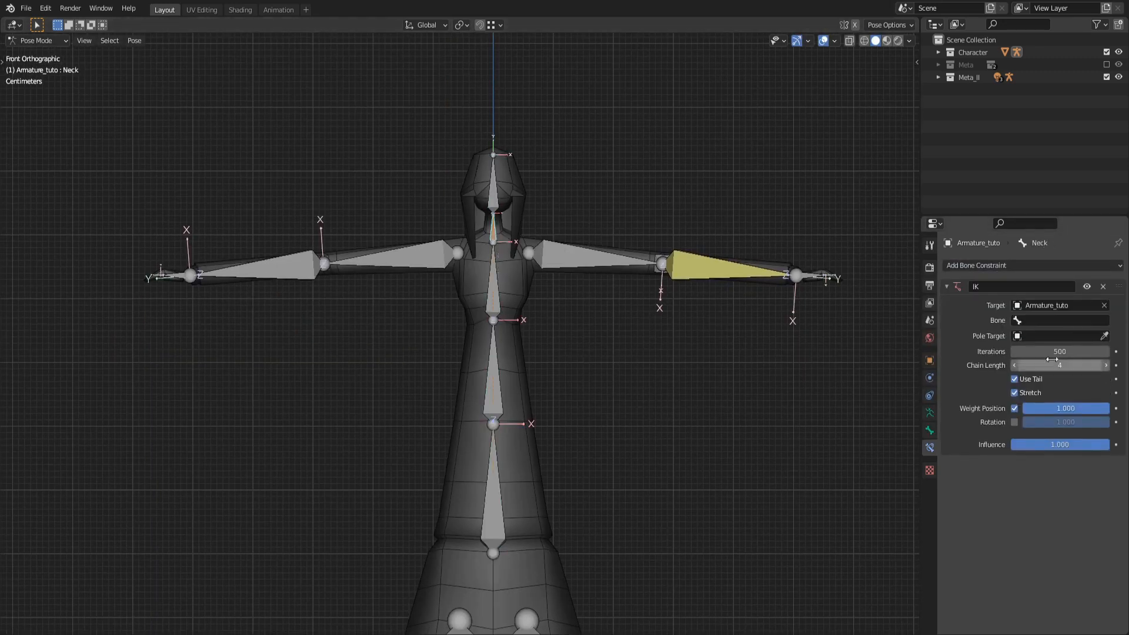
left_click(1061, 321)
left_click(1023, 425)
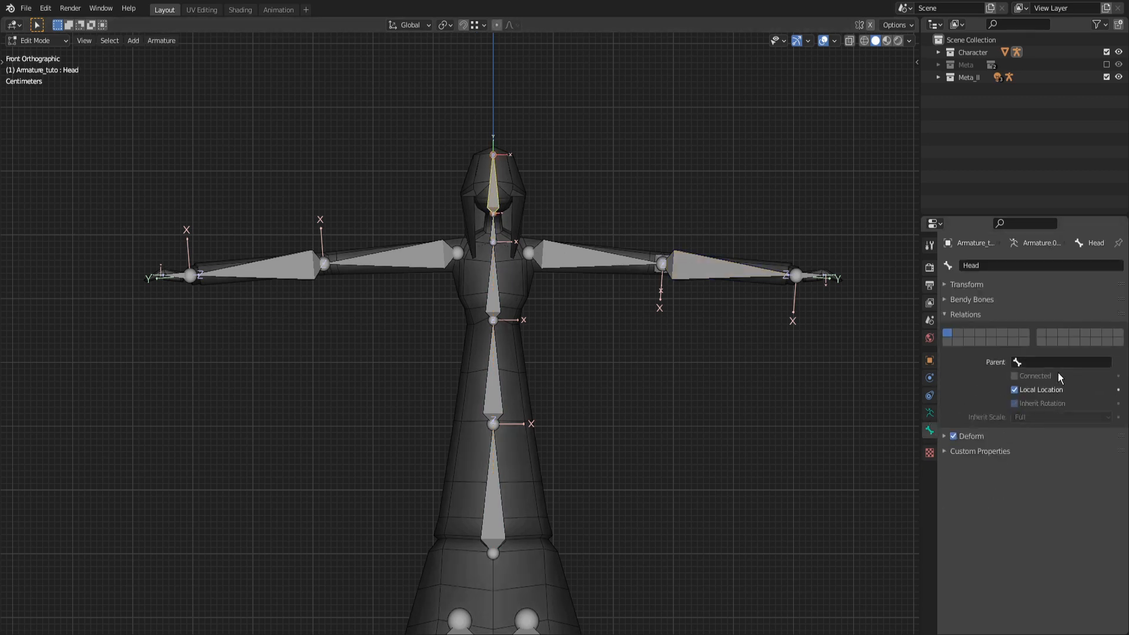
- Clear the Head bone's parent in Edit Mode and try rotating Head in Pose Mode from the side
key("KP_3")
middle_click_drag(402, 246, 470, 258, "shift")
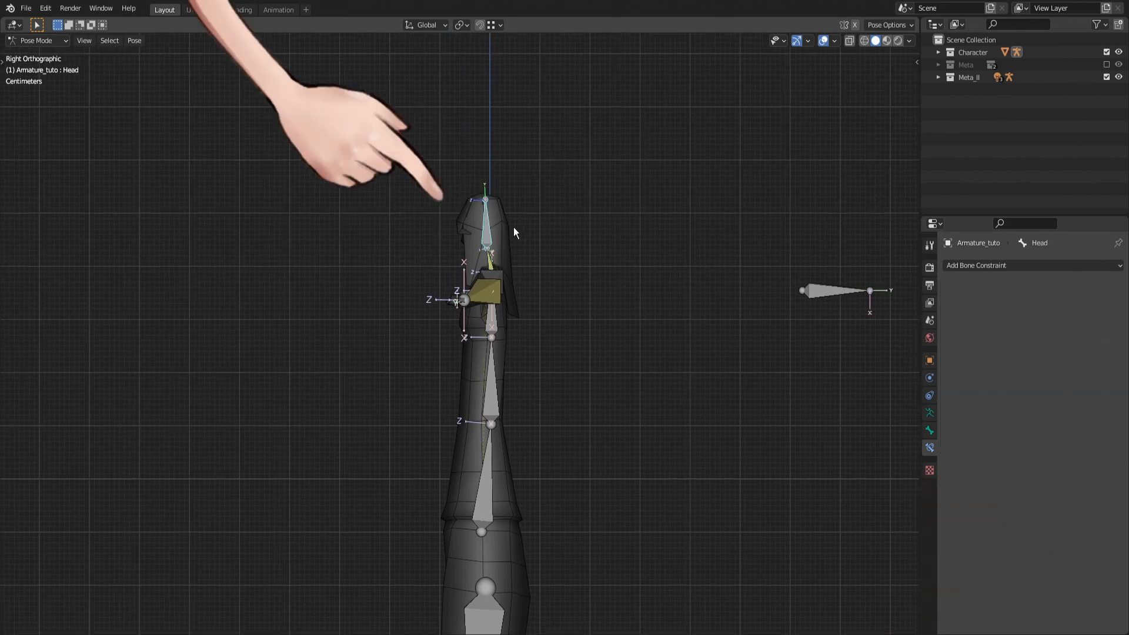
key("r")
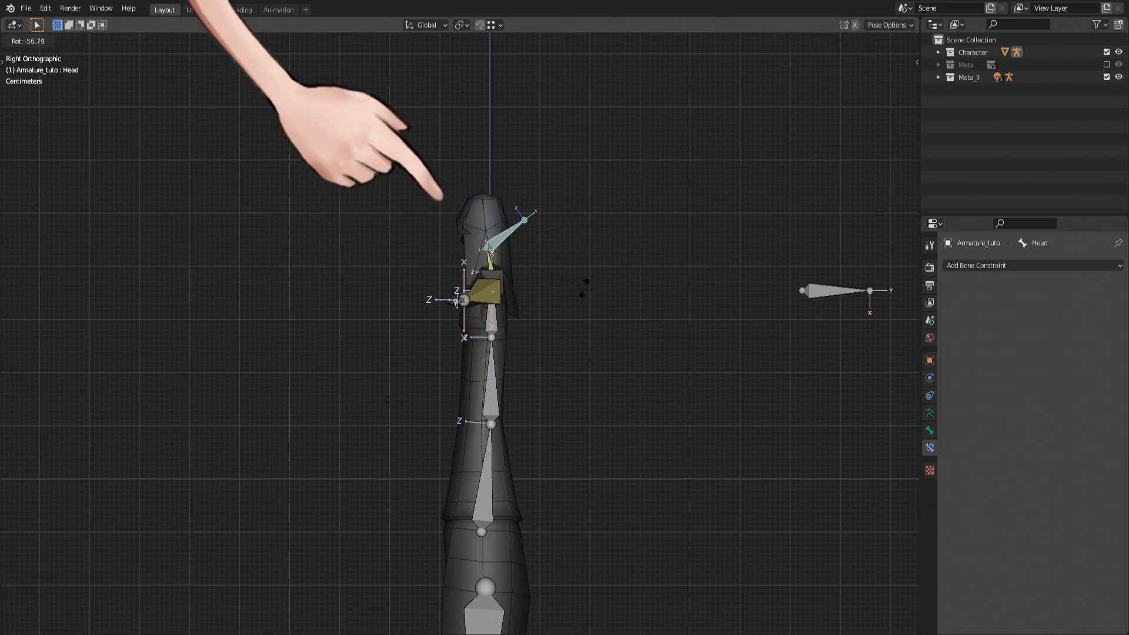
right_click(549, 230)
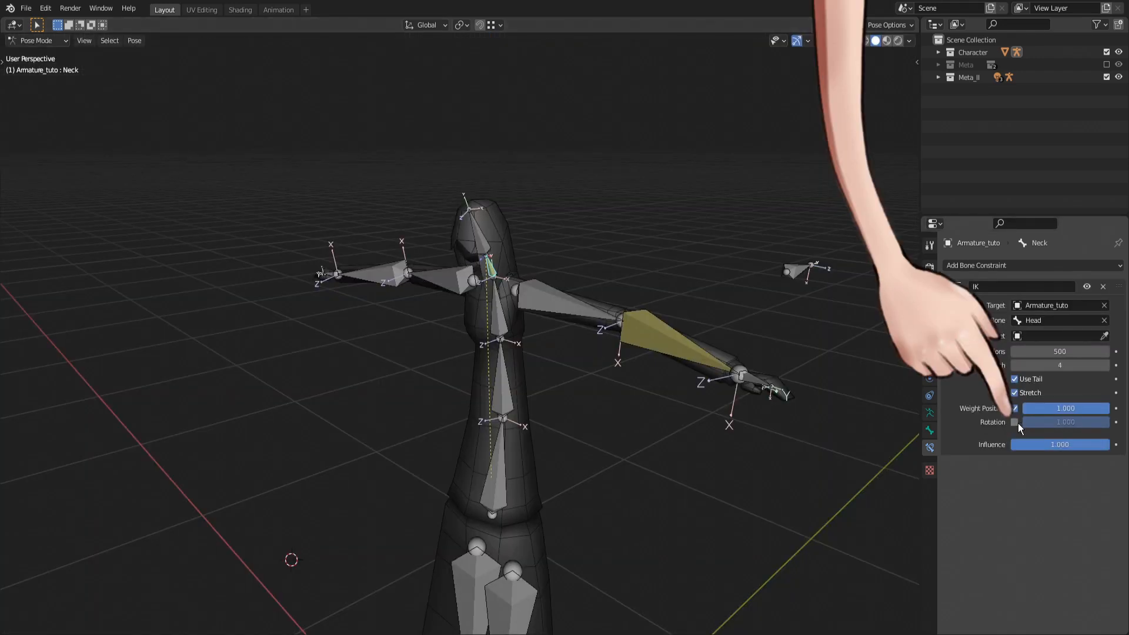
- Enable Rotation in the Neck IK constraint and rotate the Head bone freely to test the spine
left_click(1015, 422)
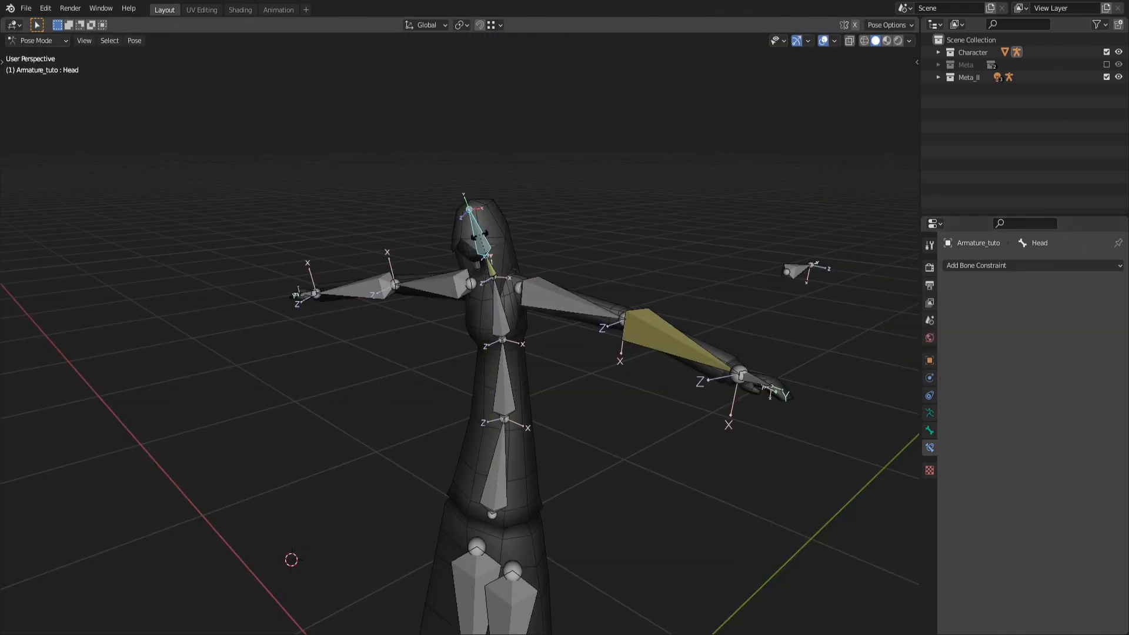
key("r")
key("r")
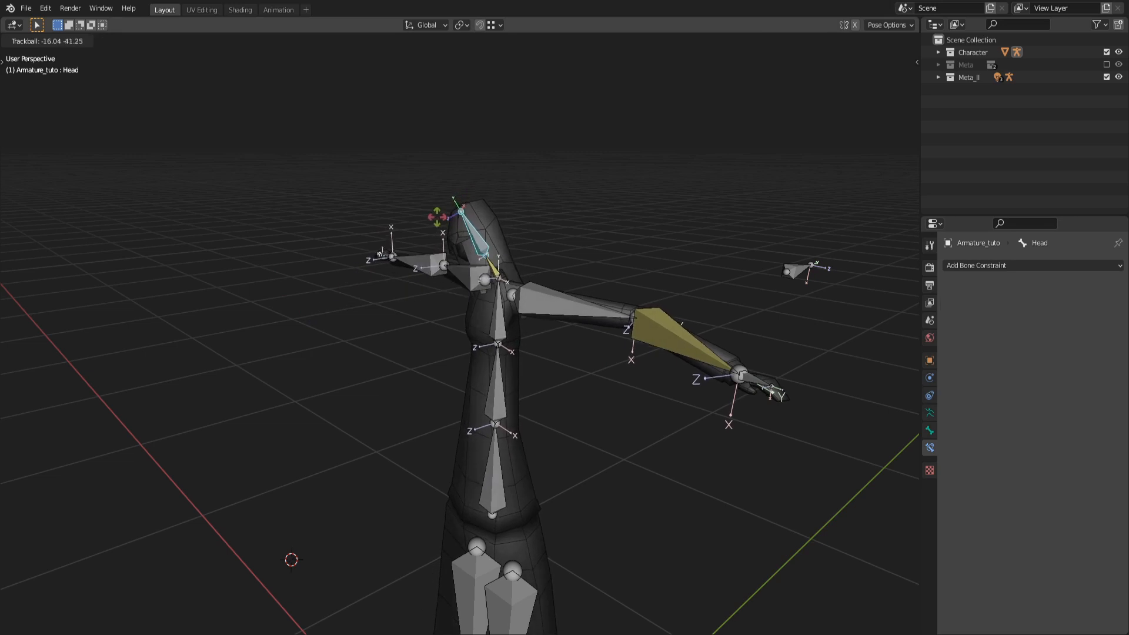